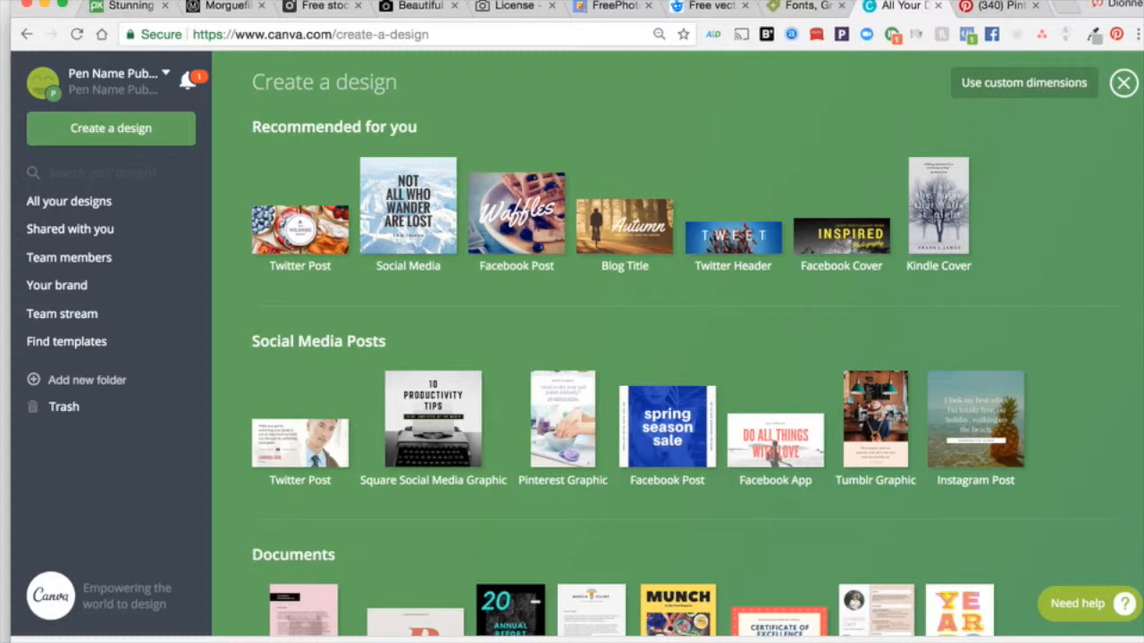
Create a new 42 cm × 59.4 cm Poster design from the Marketing Materials templates.
scroll(666, 90, down, 5)
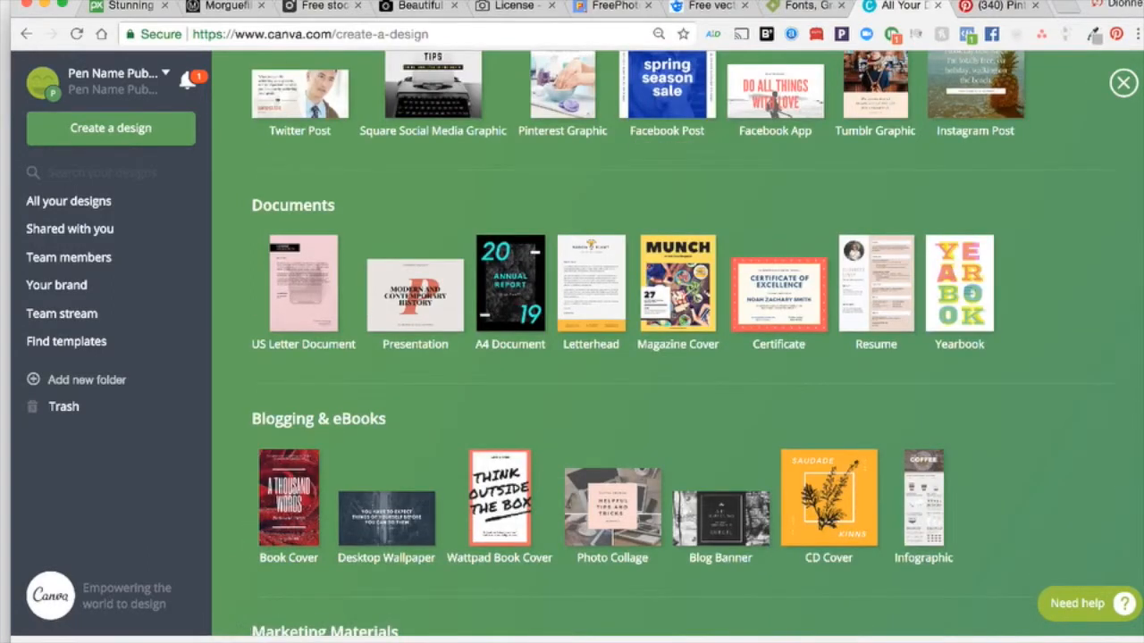
scroll(667, 89, down, 3)
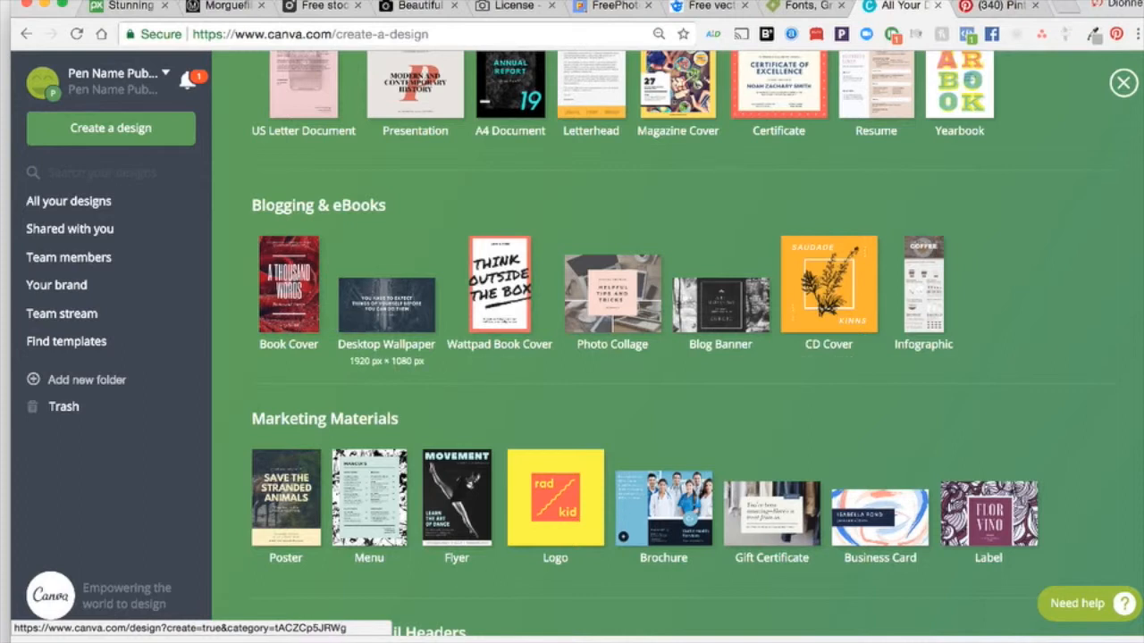
scroll(698, 304, down, 3)
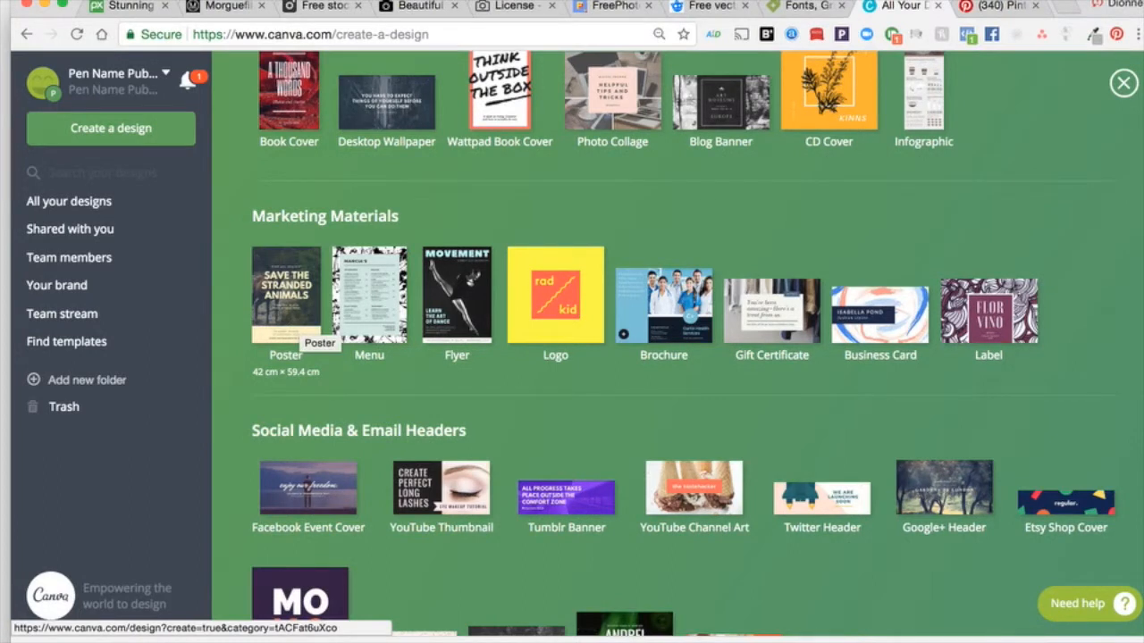
click(300, 329)
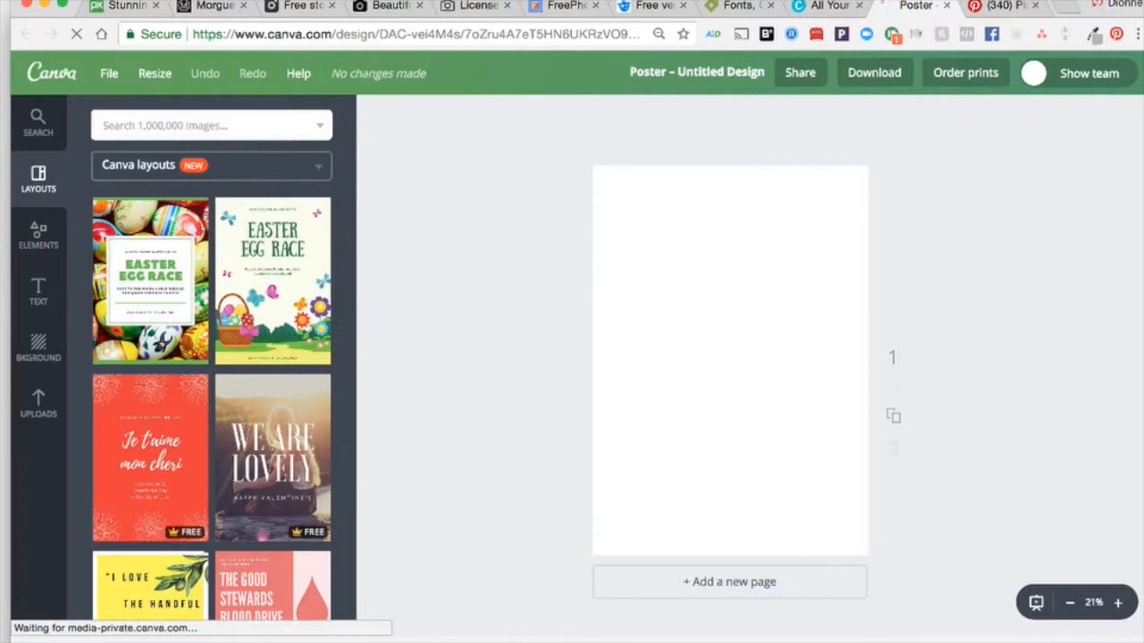
Fill the blank poster with a photo grid that has two large cells above and below a row of six small cells.
click(39, 235)
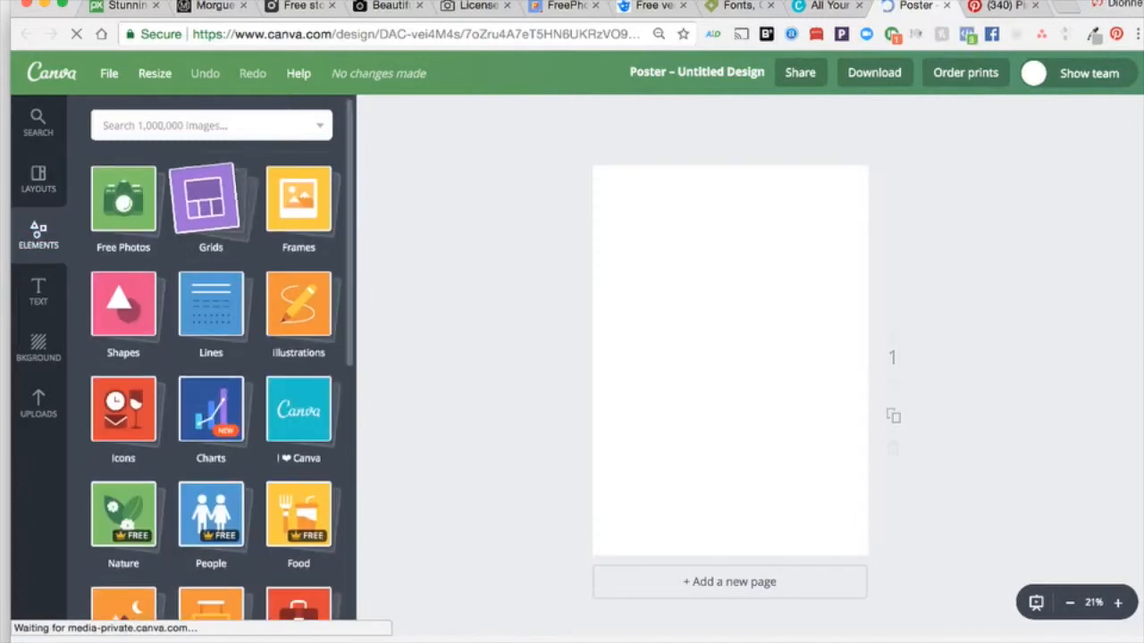
click(210, 201)
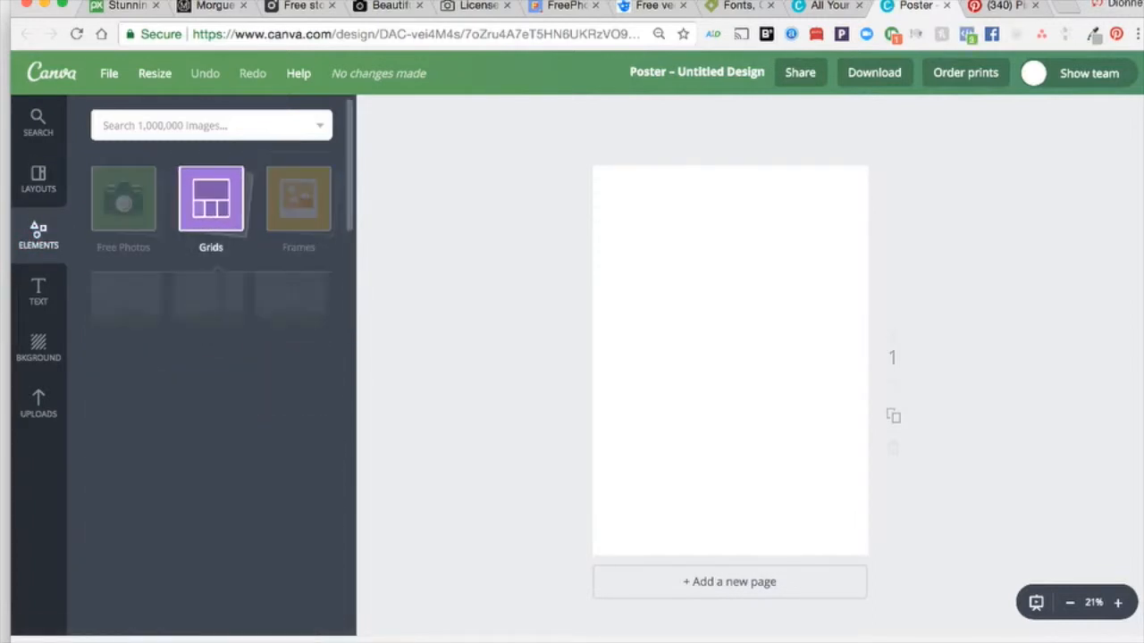
scroll(211, 375, down, 10)
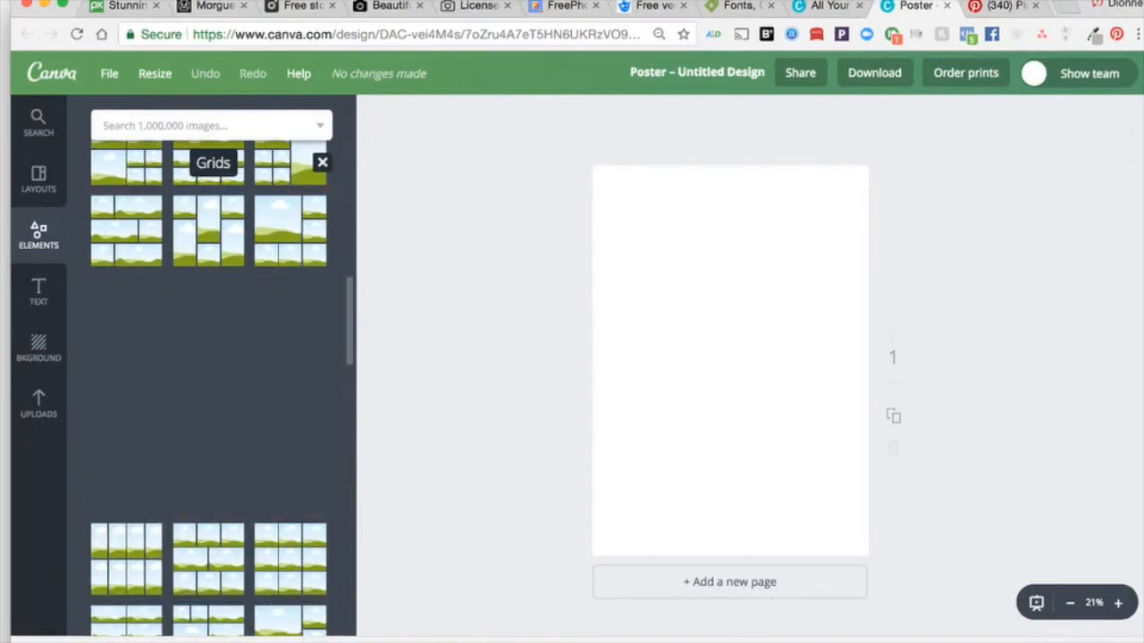
scroll(211, 375, down, 2)
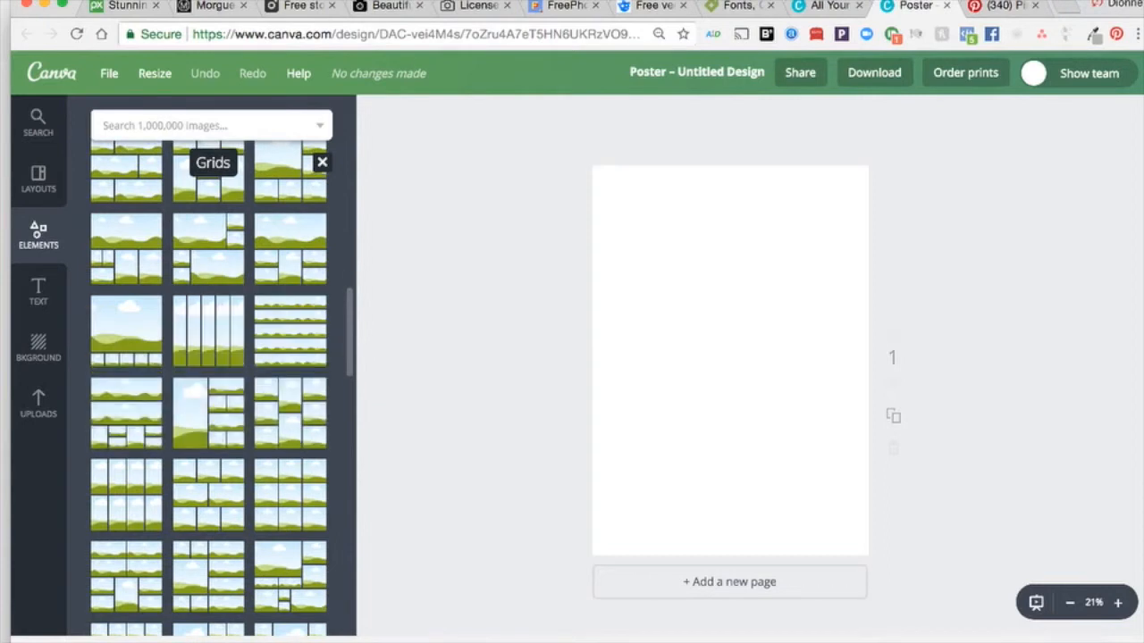
scroll(211, 375, down, 3)
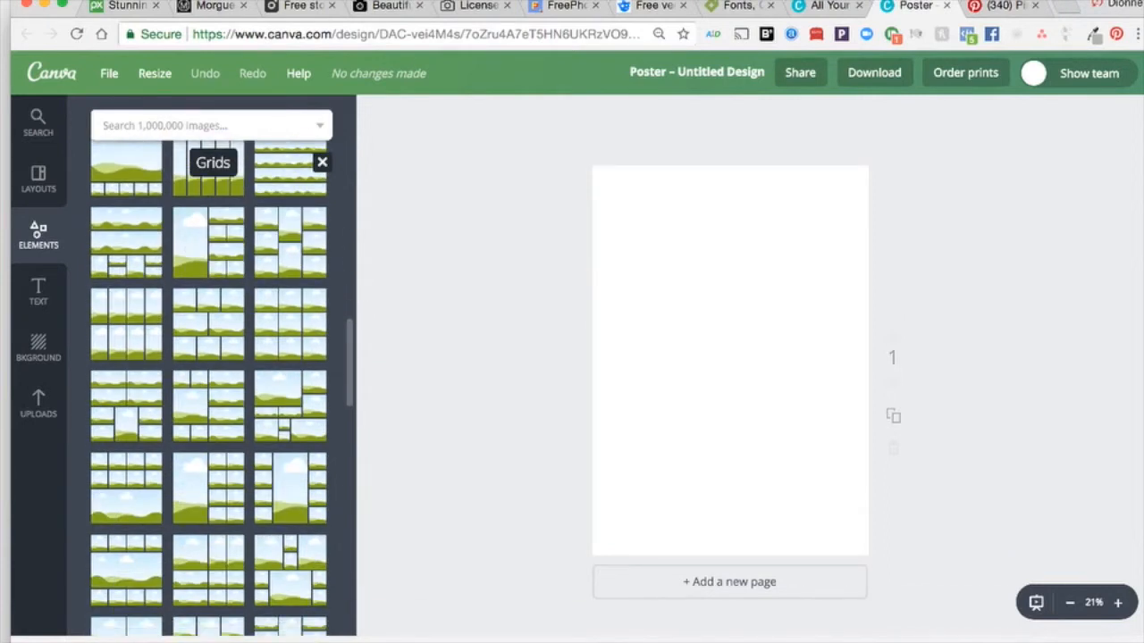
scroll(211, 375, down, 2)
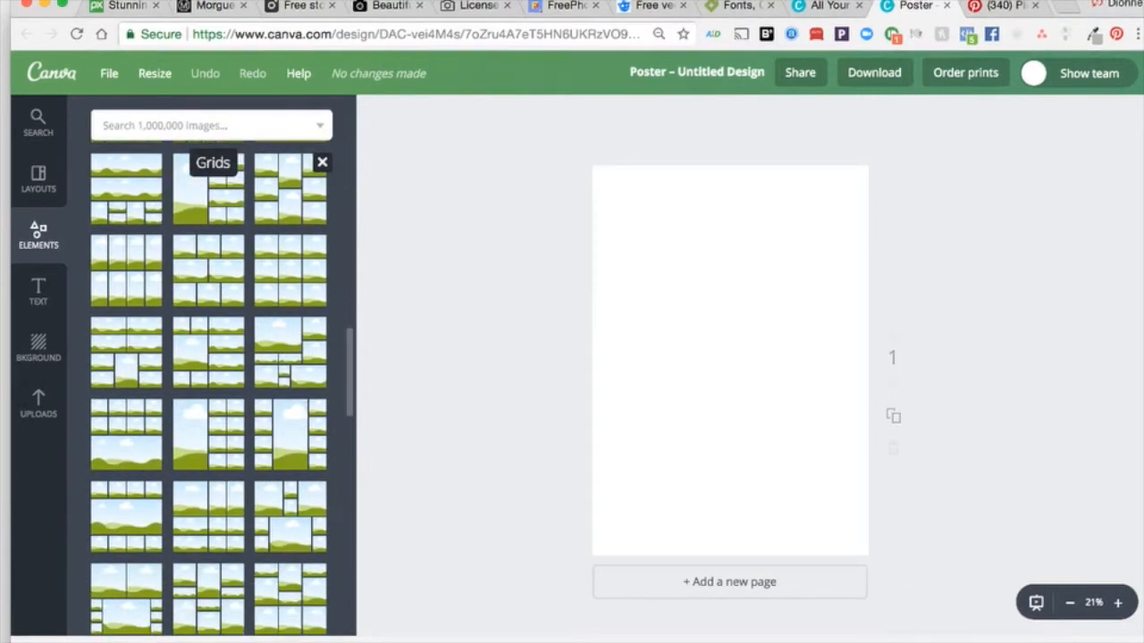
scroll(210, 376, down, 5)
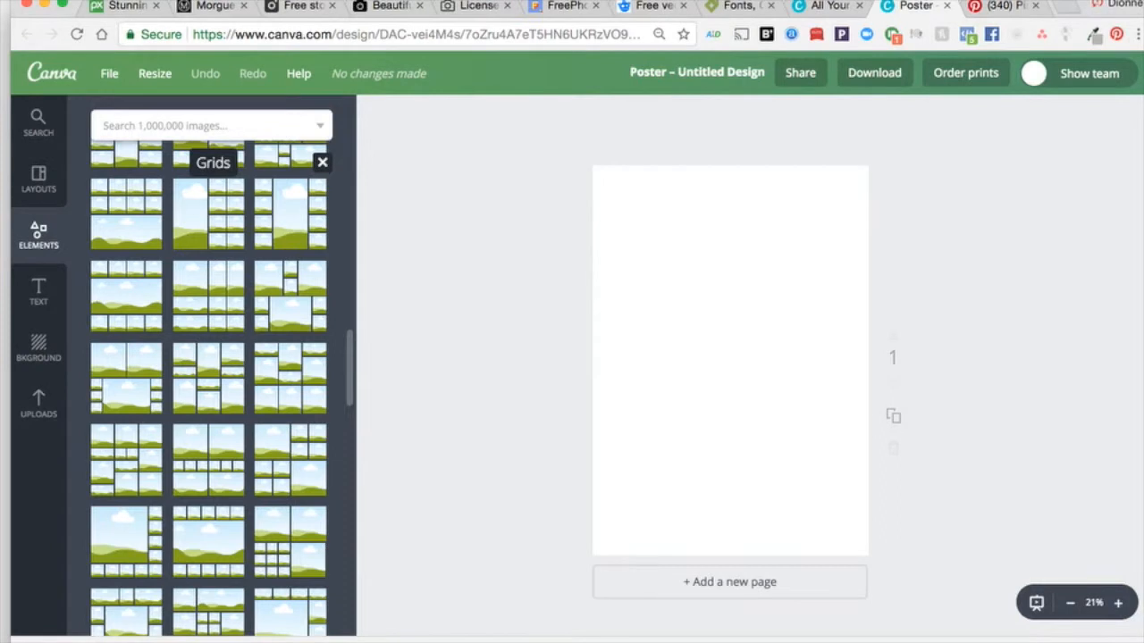
click(208, 460)
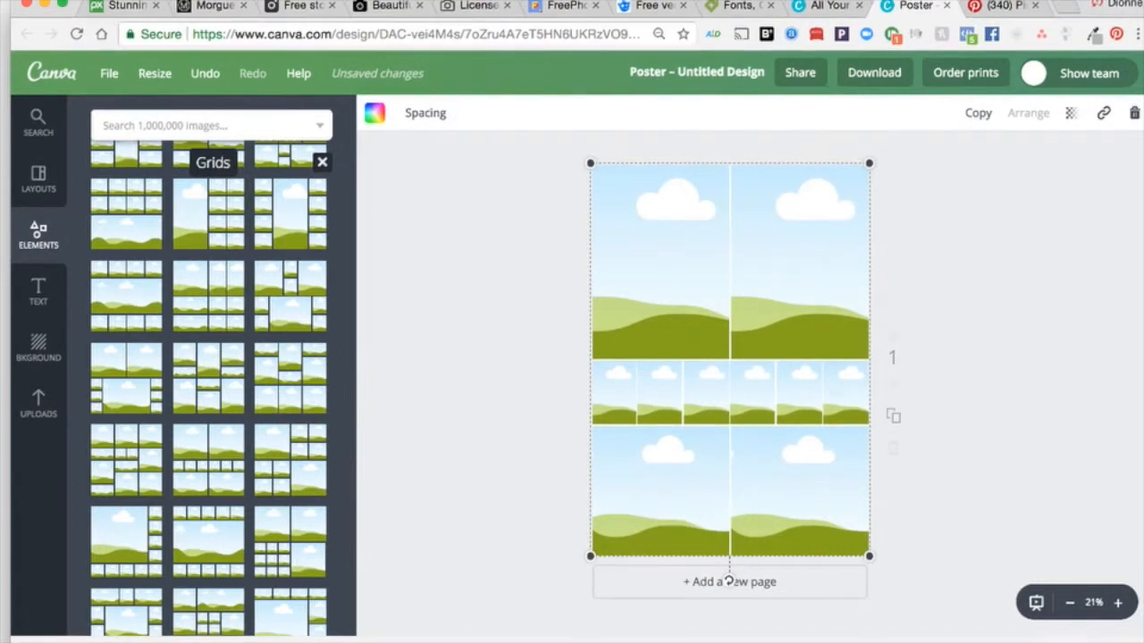
Replace the poster's grid with one whose three rows each combine two larger cells with a stacked pair of small cells.
scroll(208, 385, down, 5)
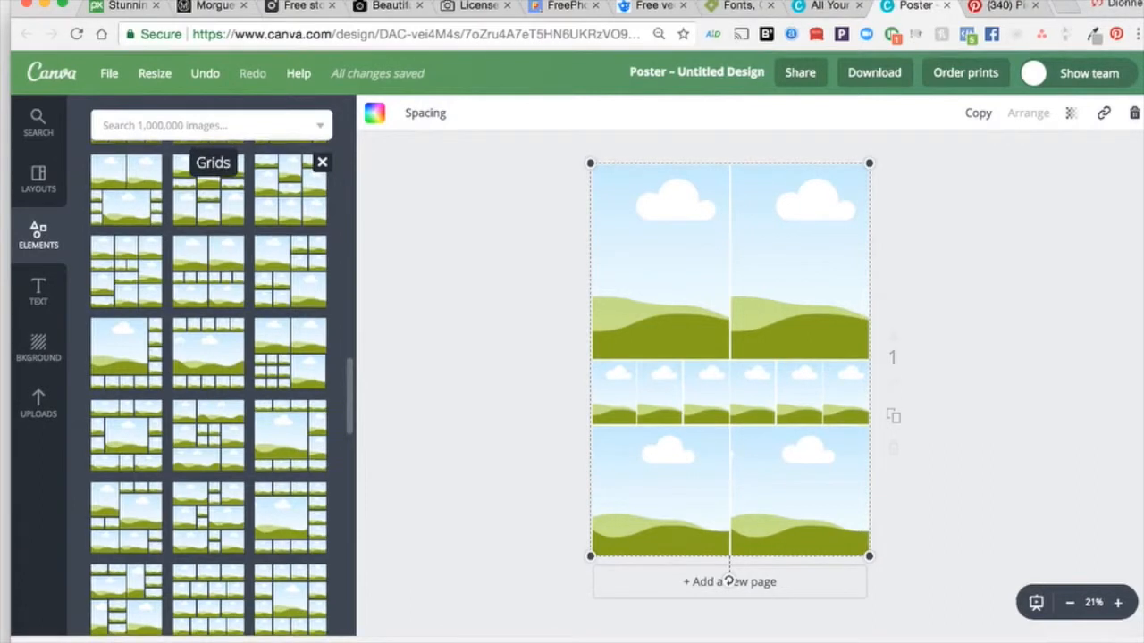
scroll(208, 384, down, 1)
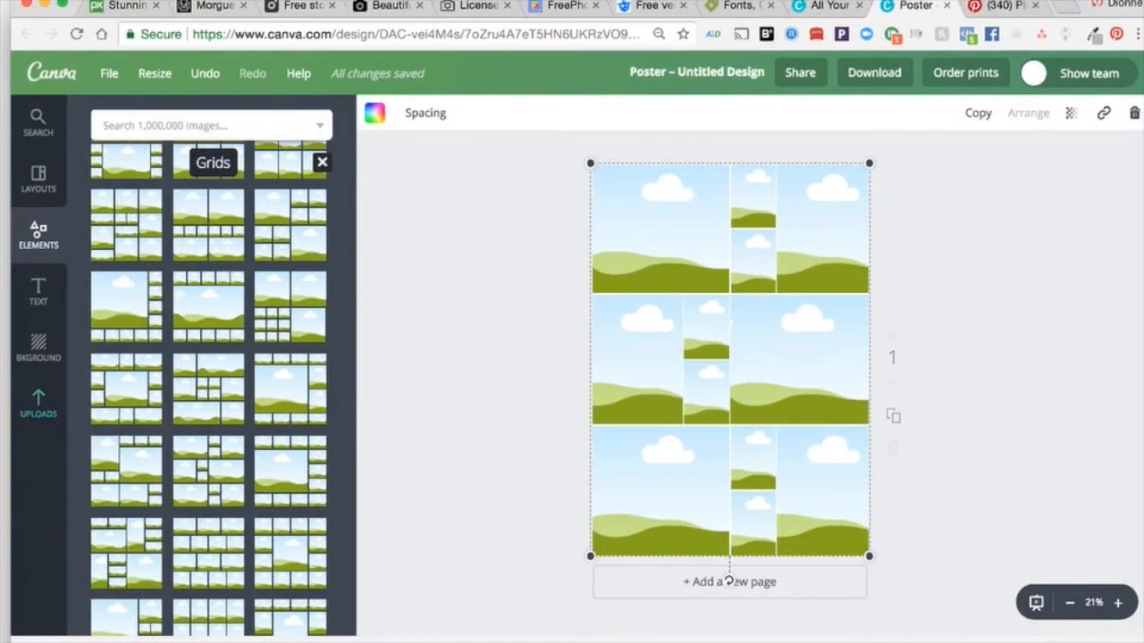
Place the uploaded colorful crumpled-paper photo in the grid's top-left cell and the floral hoop photo in the middle row's first cell.
click(38, 404)
scroll(212, 385, down, 5)
scroll(294, 487, down, 7)
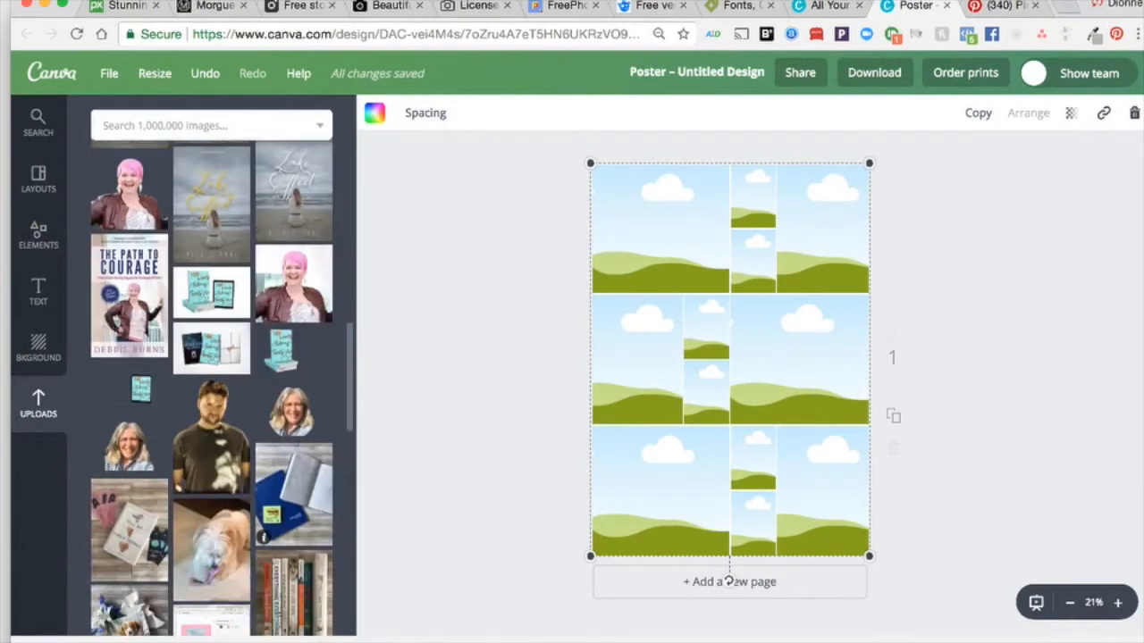
scroll(212, 384, down, 8)
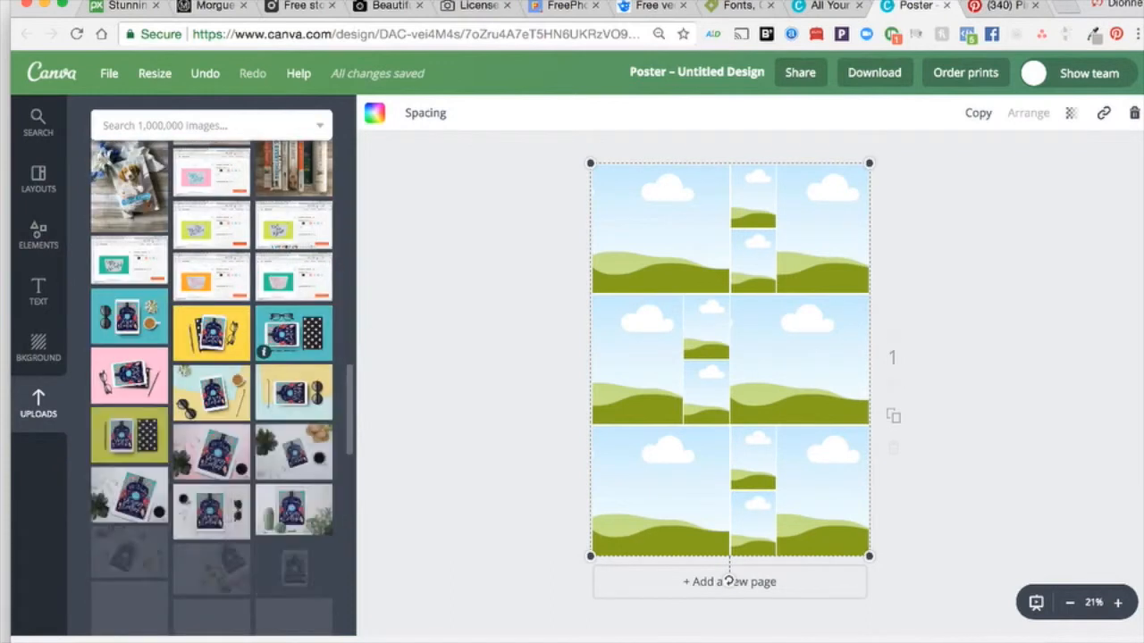
scroll(212, 384, down, 8)
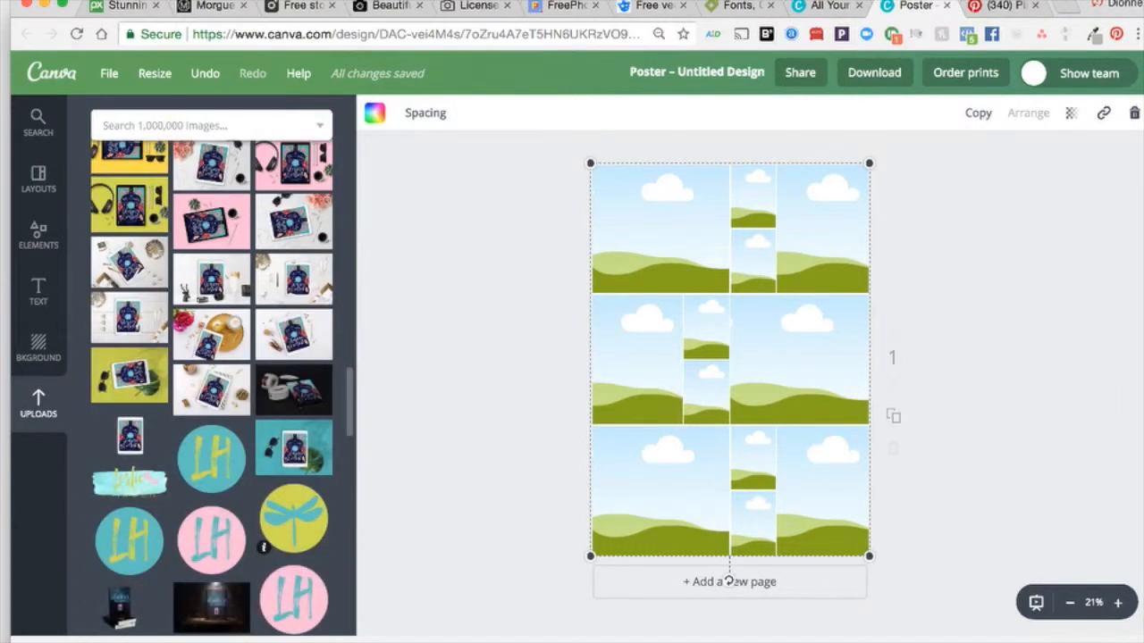
scroll(212, 384, down, 10)
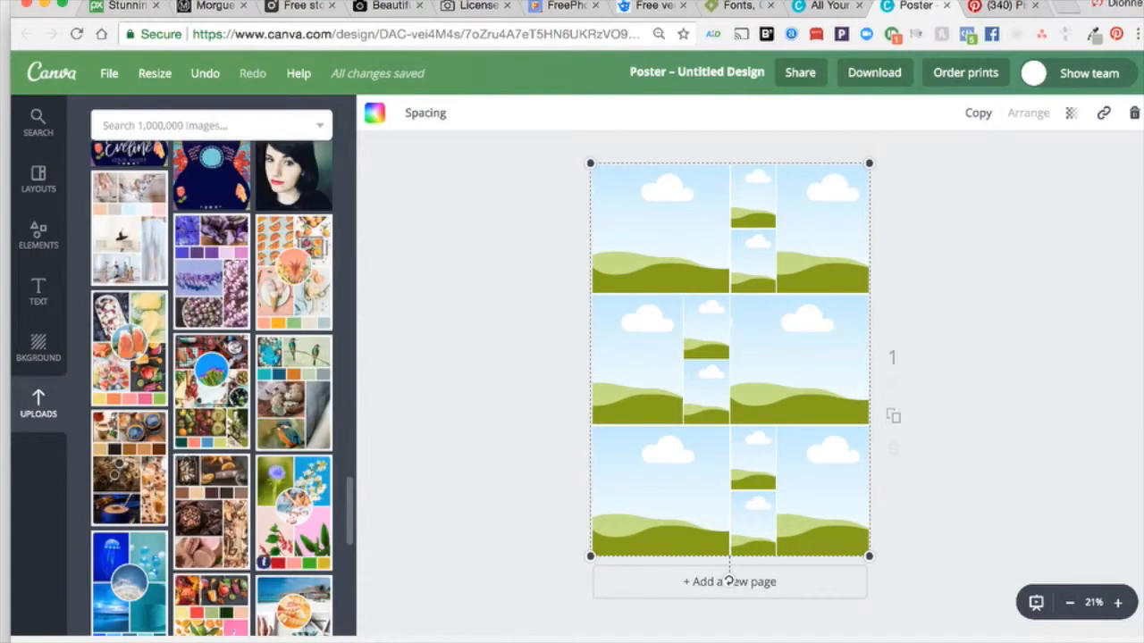
scroll(212, 384, down, 3)
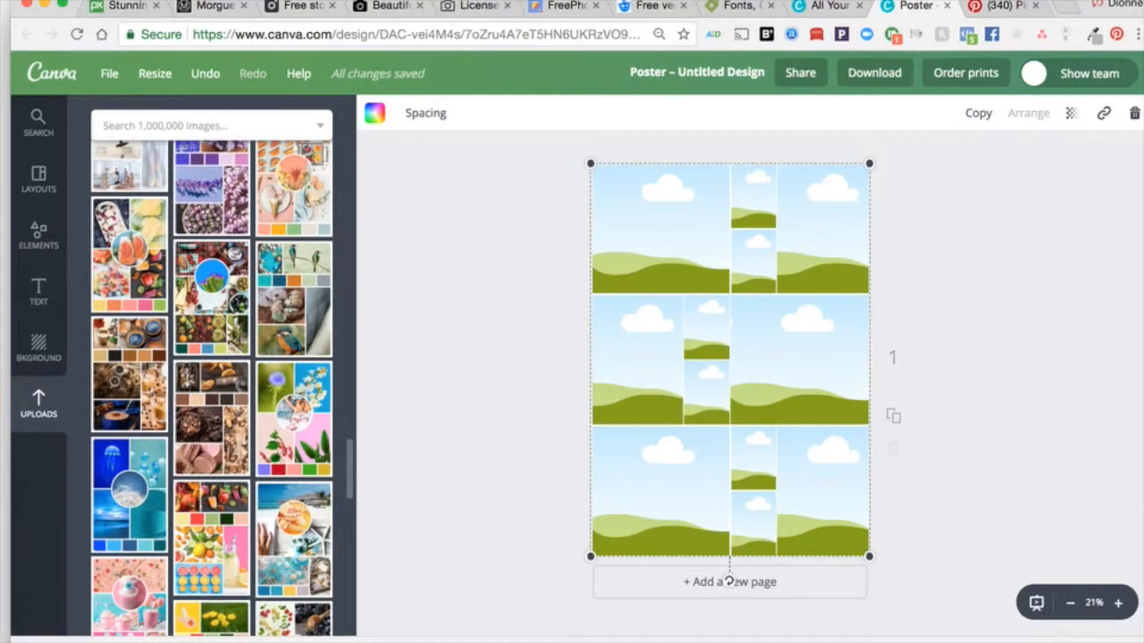
scroll(212, 384, down, 9)
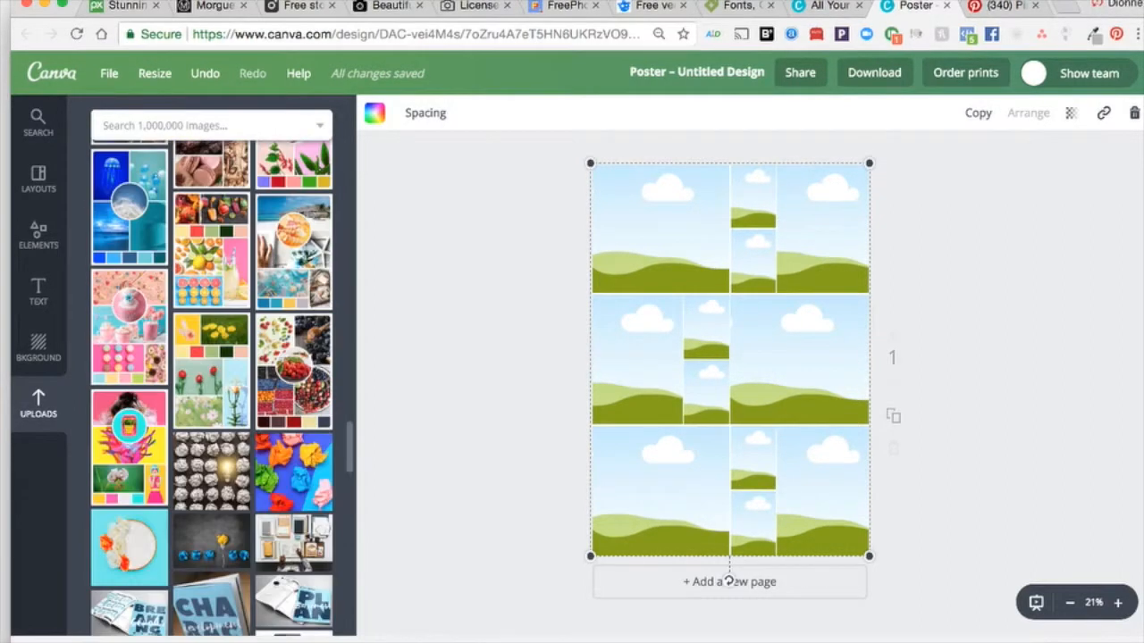
drag(295, 299, 660, 229)
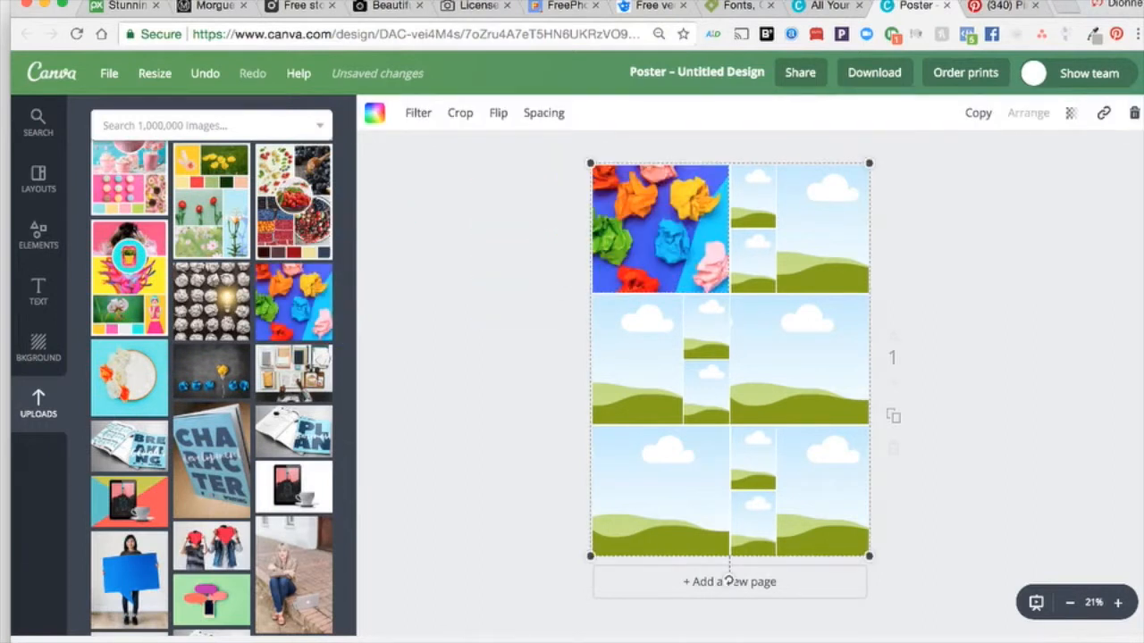
drag(129, 377, 636, 376)
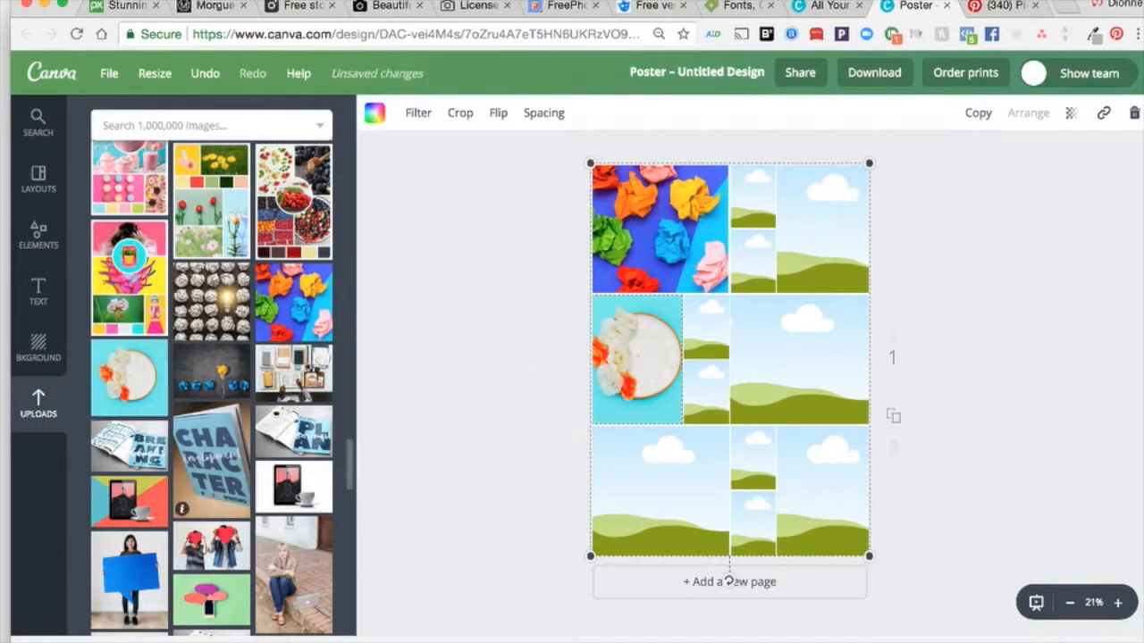
Fill the grid's bottom-right cell with the blue speech-bubble woman photo and the bottom-left cell with the phone and speech-bubbles photo.
drag(211, 599, 304, 550)
scroll(295, 501, down, 3)
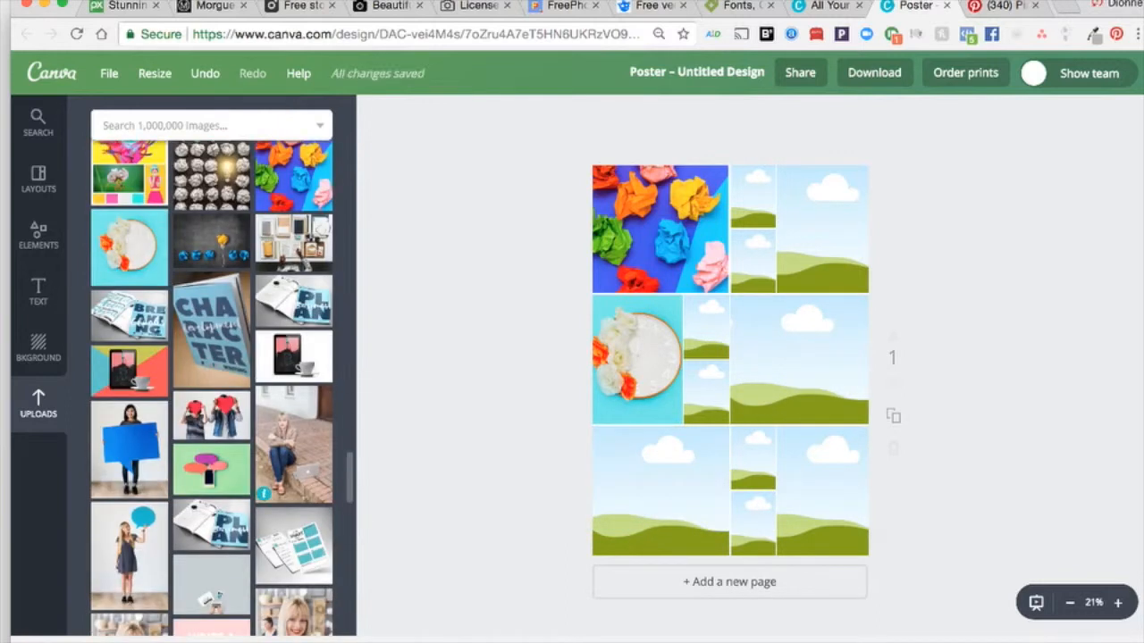
drag(100, 490, 822, 504)
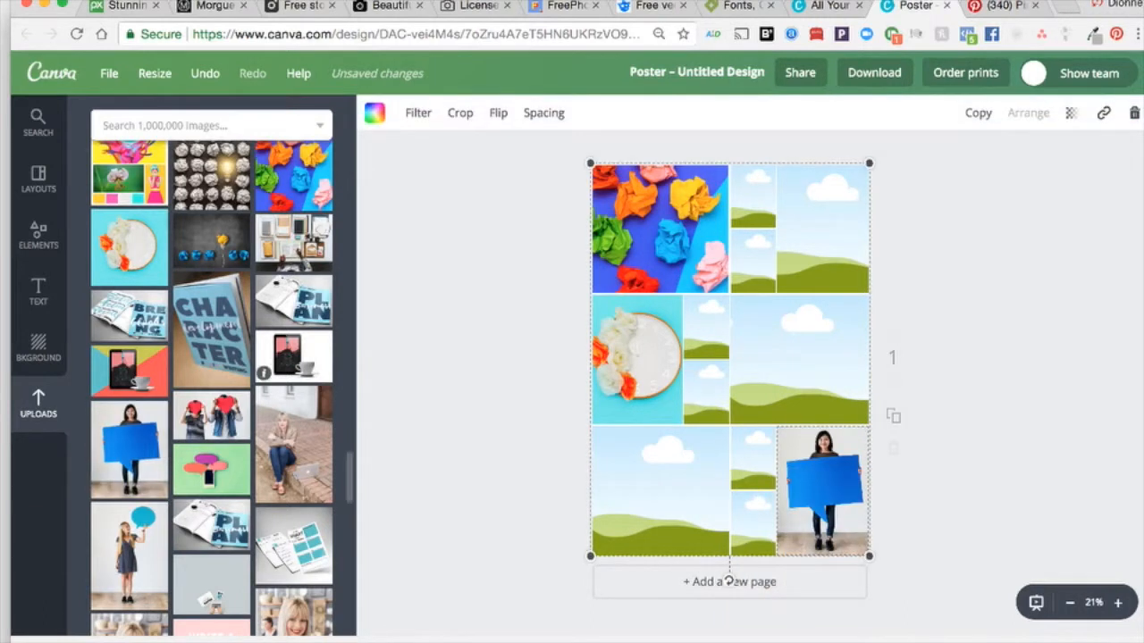
drag(183, 487, 630, 490)
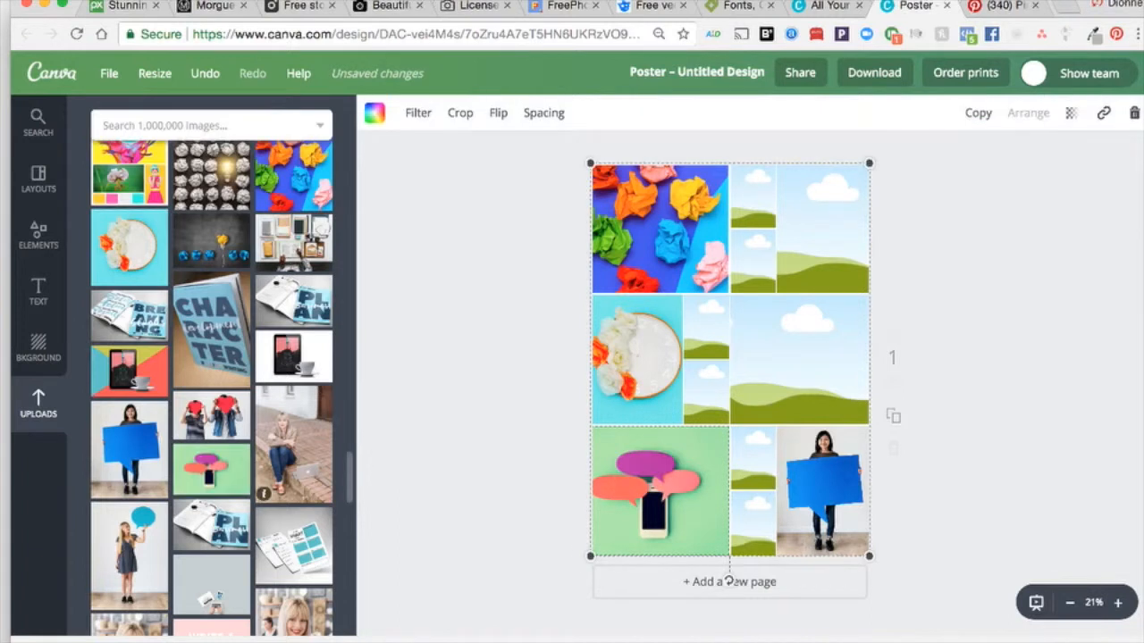
Place the red hearts photo in the middle row's large right cell and the teal speech-bubble woman photo in the top-right cell.
drag(193, 420, 798, 367)
drag(130, 554, 728, 580)
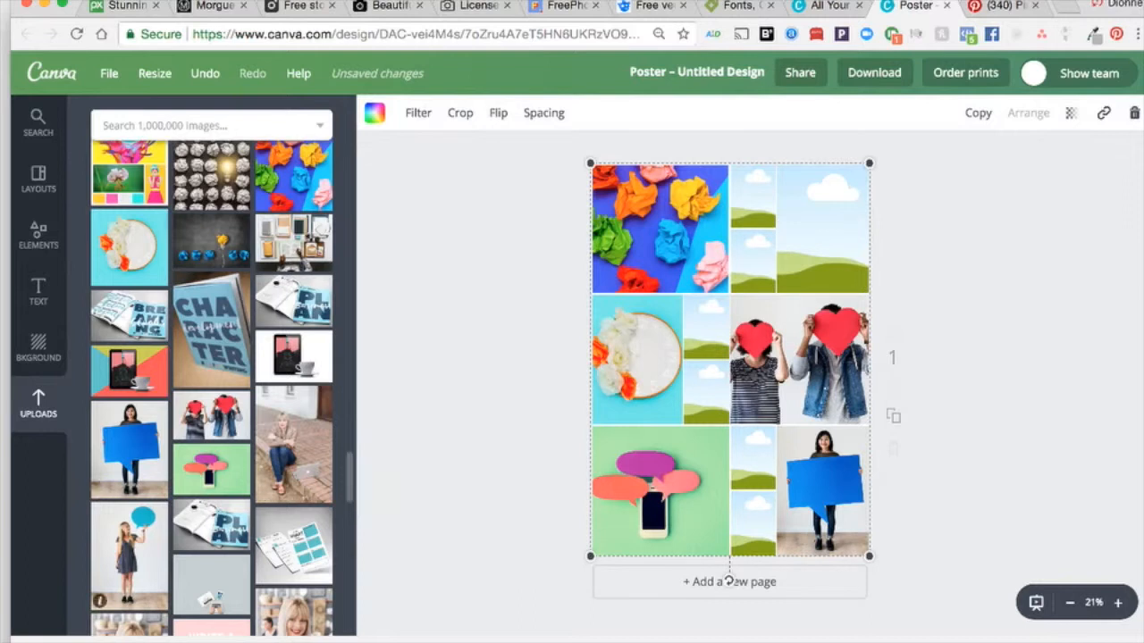
drag(129, 556, 876, 295)
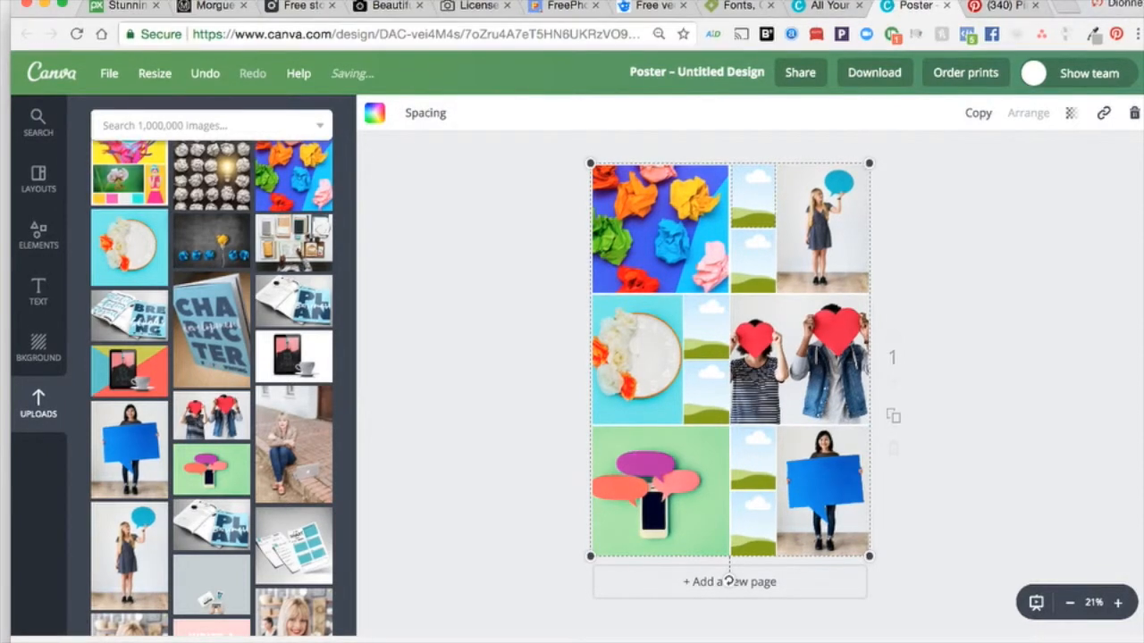
Review the saved color palettes, then try the custom color code 7f646 on the uppermost empty small grid cell.
click(374, 112)
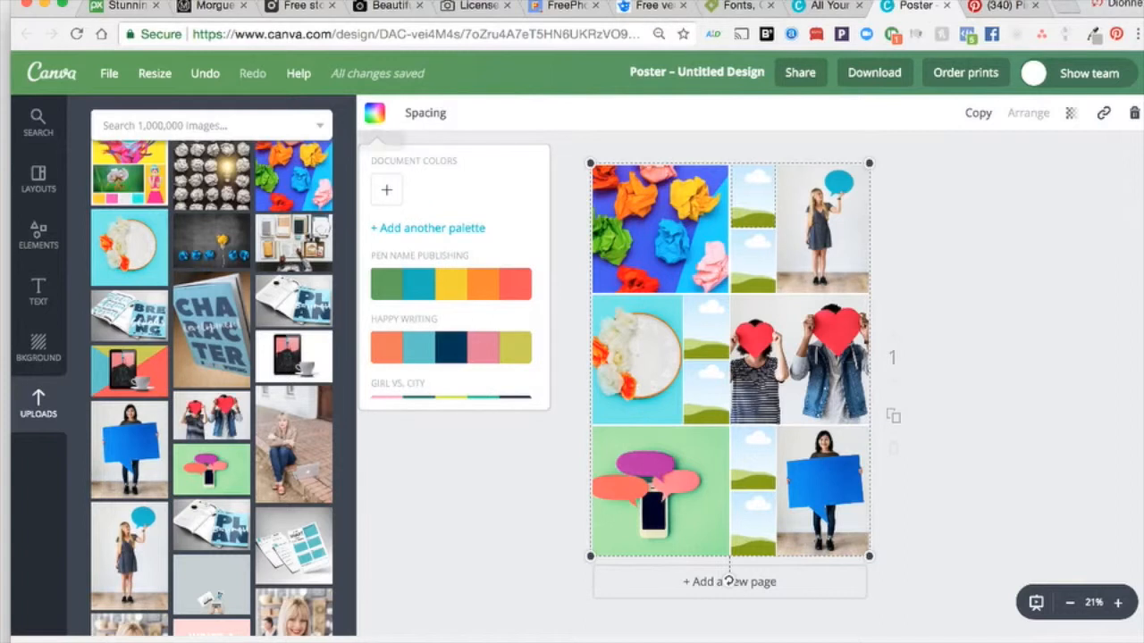
scroll(451, 286, down, 3)
scroll(451, 277, down, 4)
scroll(451, 277, up, 6)
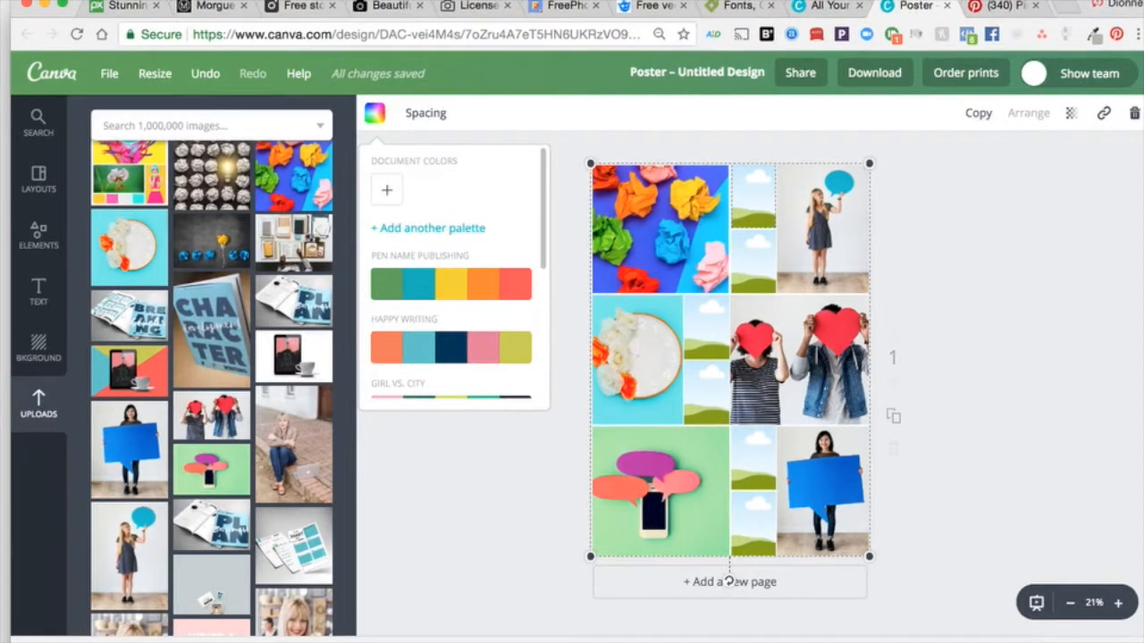
click(387, 190)
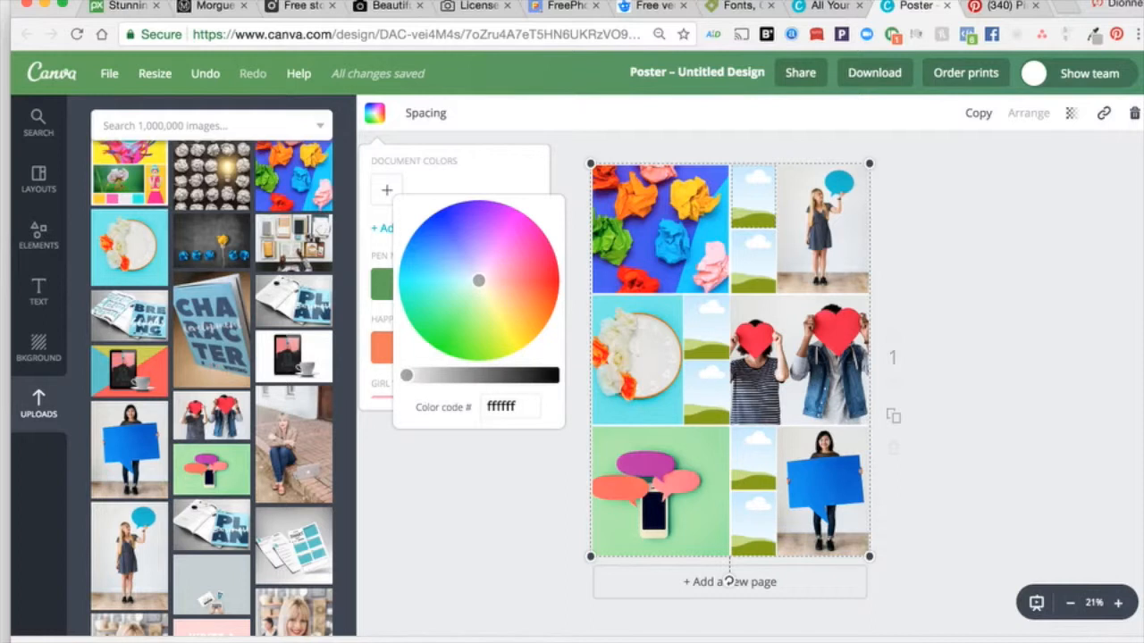
click(509, 406)
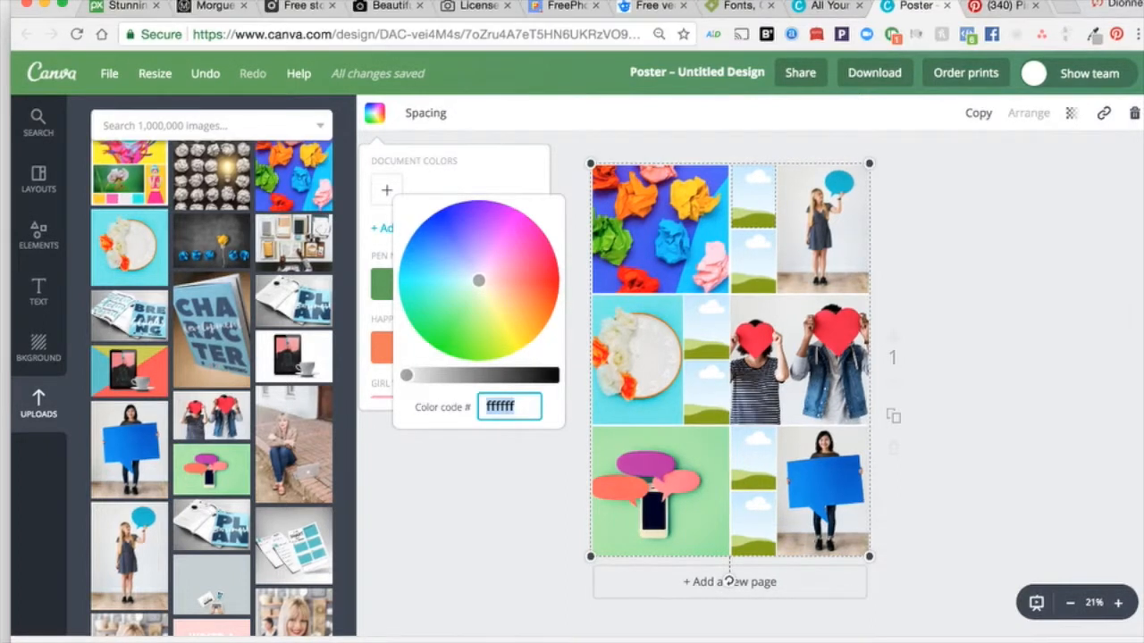
text(7f646)
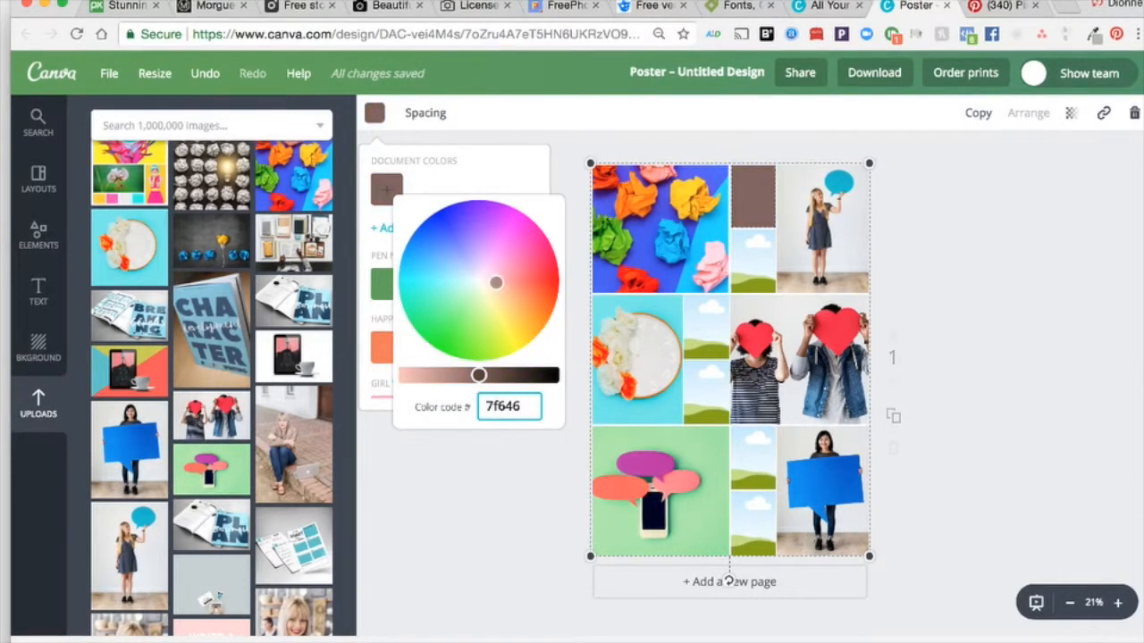
Try the color code 089f2 on the same small cell, then undo the color fill.
key(BackSpace)
key(BackSpace)
key(BackSpace)
key(BackSpace)
key(BackSpace)
text(089f2)
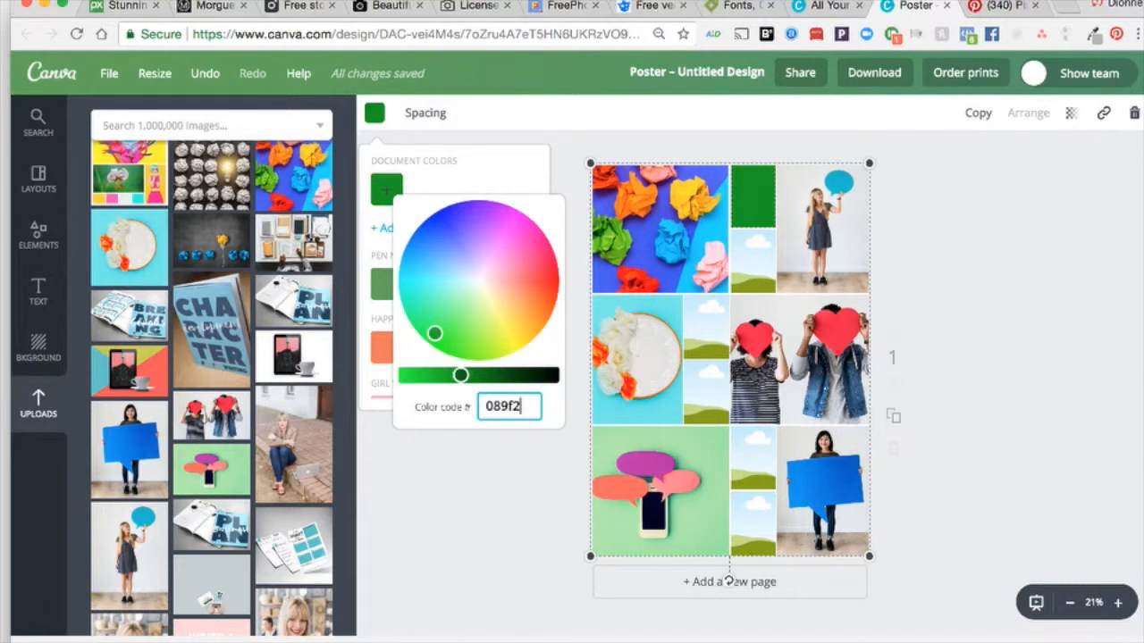
key(super+z)
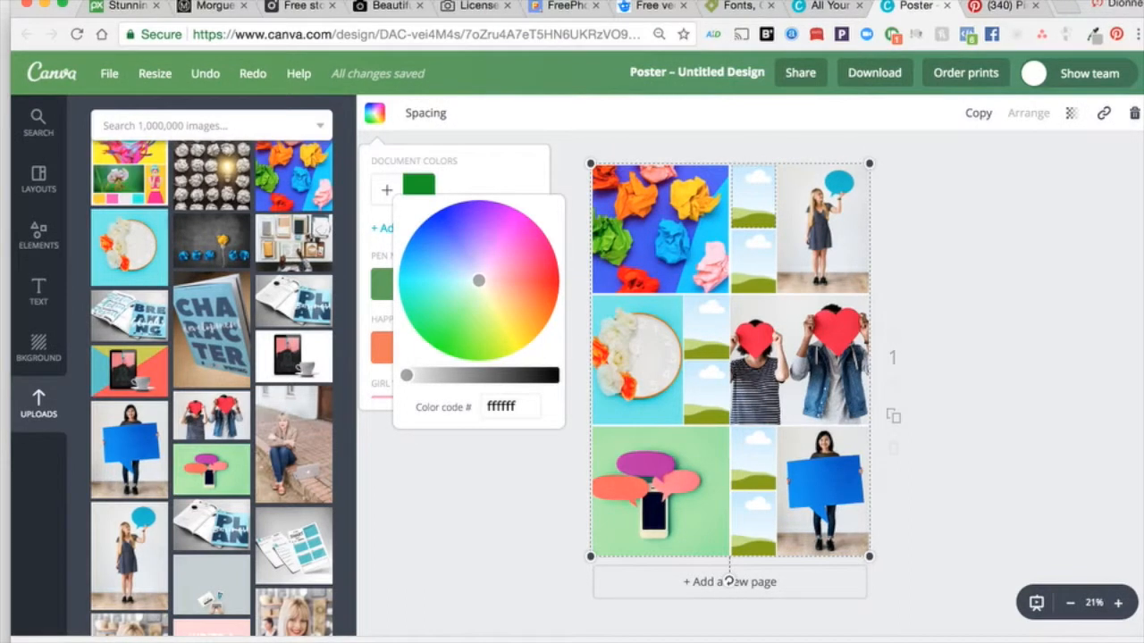
Sample the right-hand heart's crimson (fc2e59) and the turquoise 74ebeb with the Eye Dropper extension.
click(1093, 34)
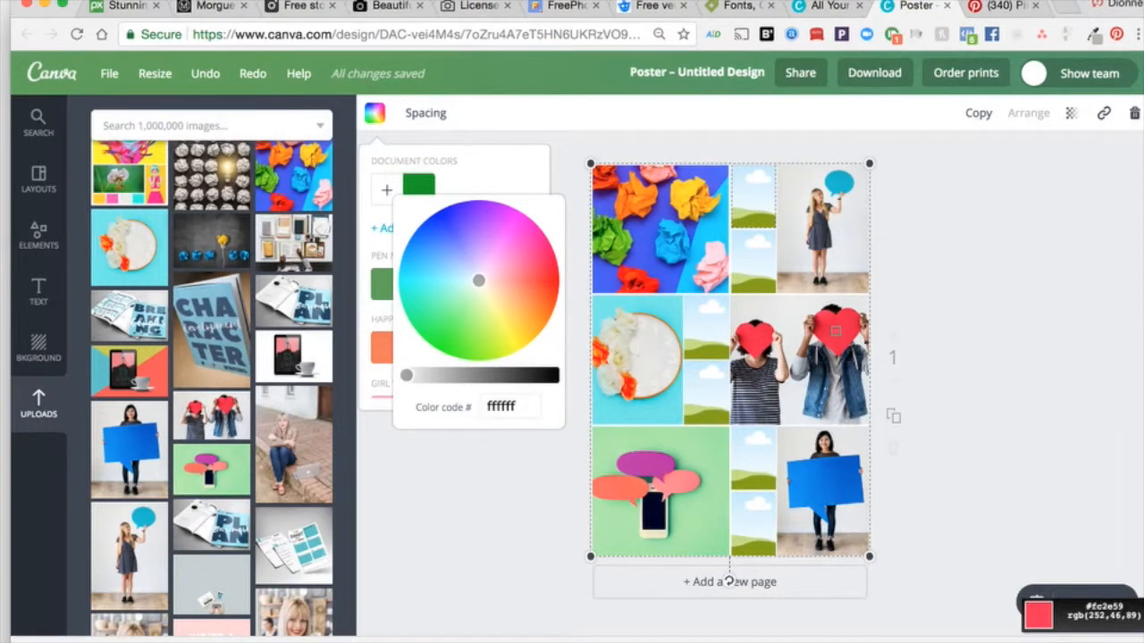
click(835, 330)
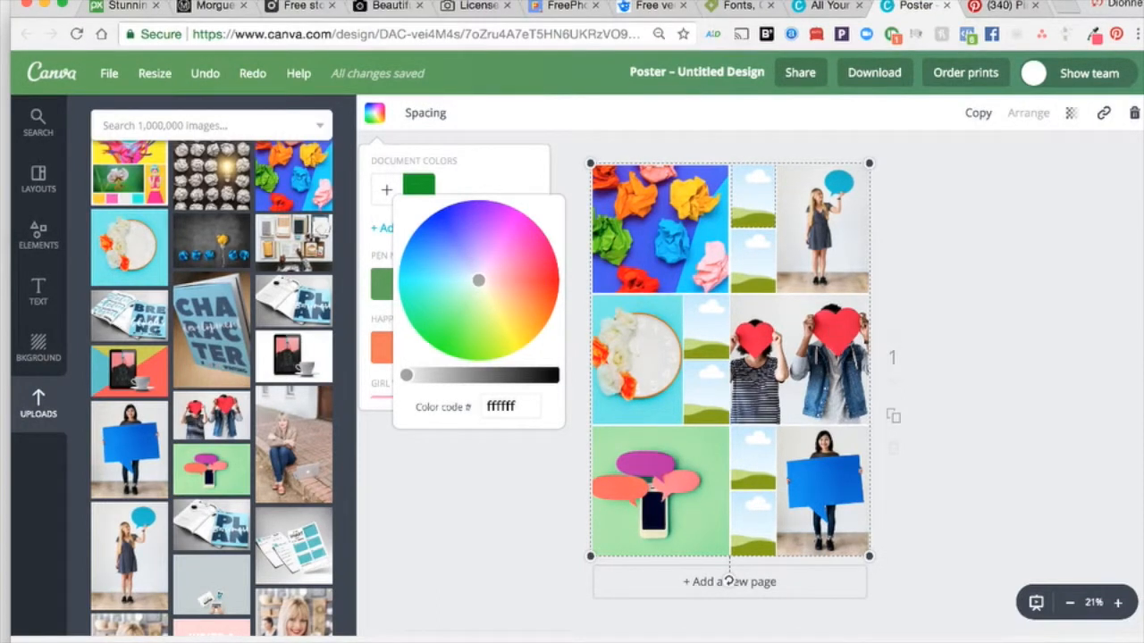
click(1093, 34)
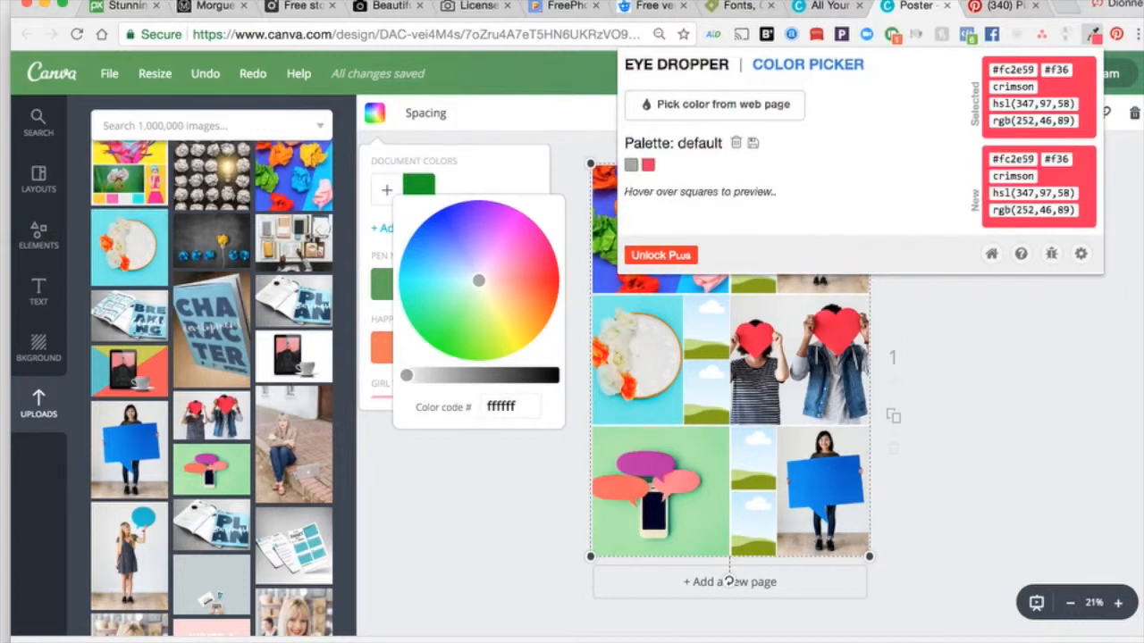
click(715, 104)
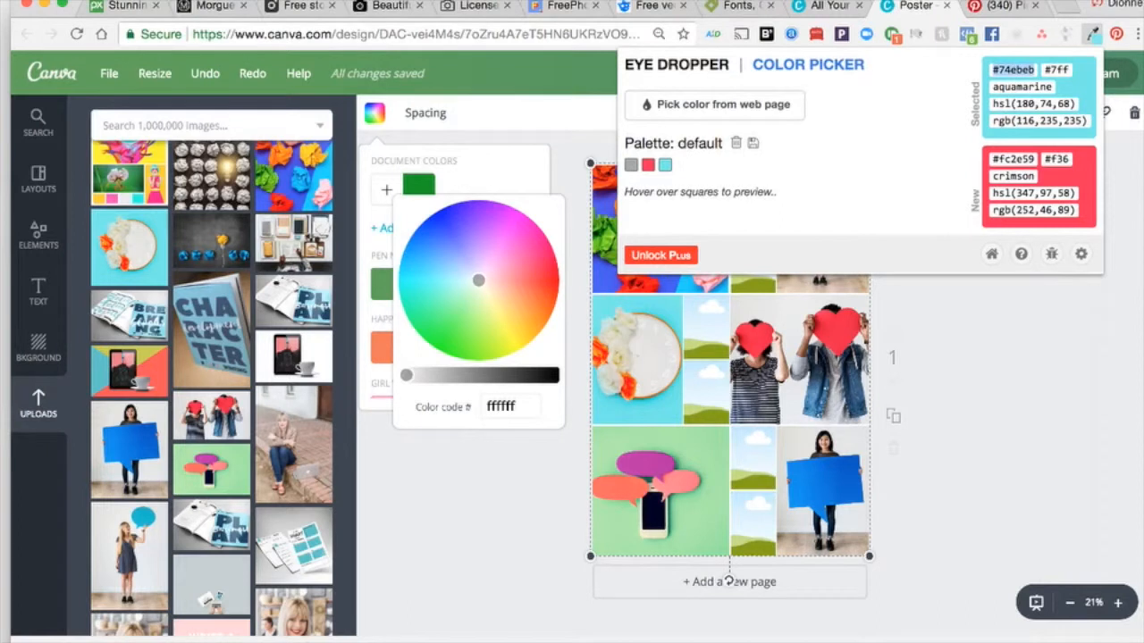
Fill the uppermost small grid cell with the custom color 74ebeb.
key(Escape)
click(514, 406)
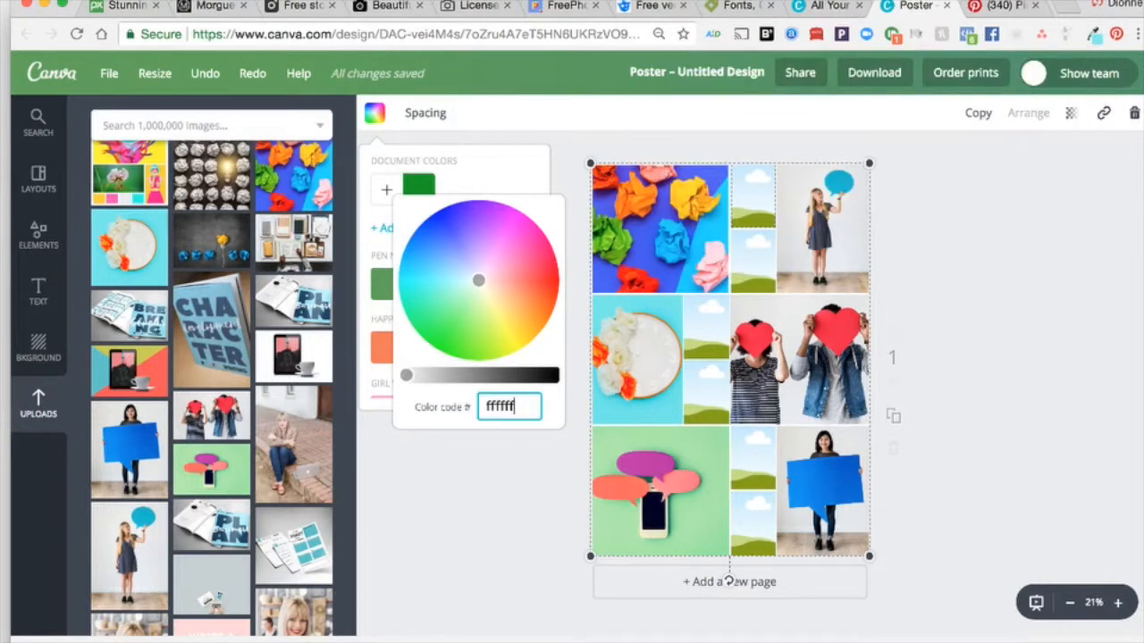
key(super+a)
text(74ebeb)
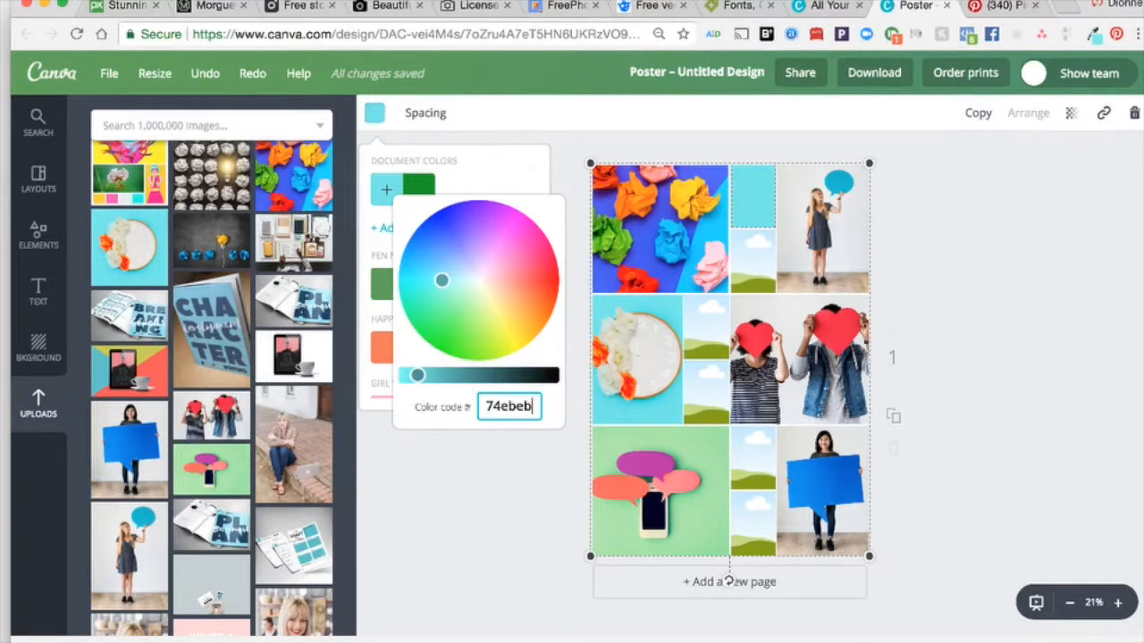
key(Return)
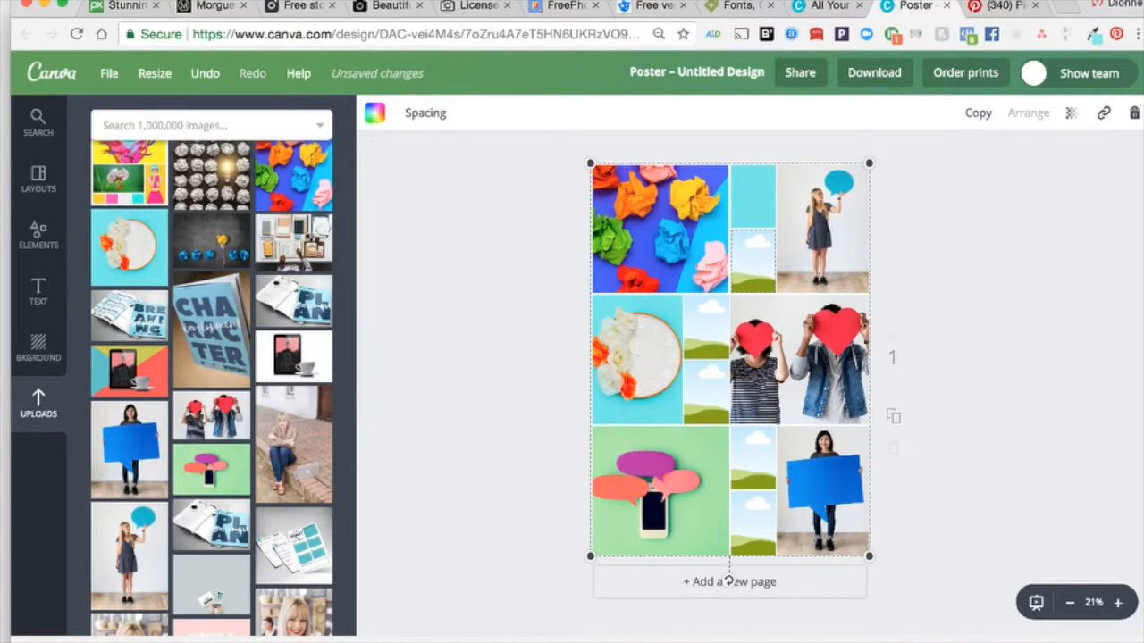
Sample the red f80000 and an orange from the flower photo in the middle row with the Eye Dropper extension.
click(1092, 34)
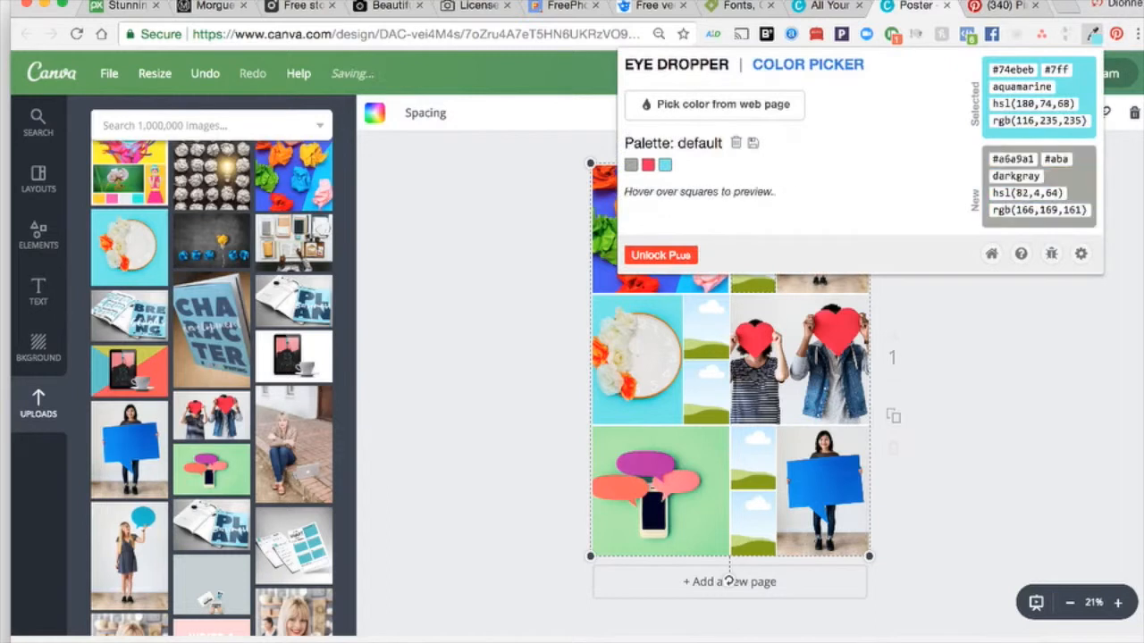
key(Escape)
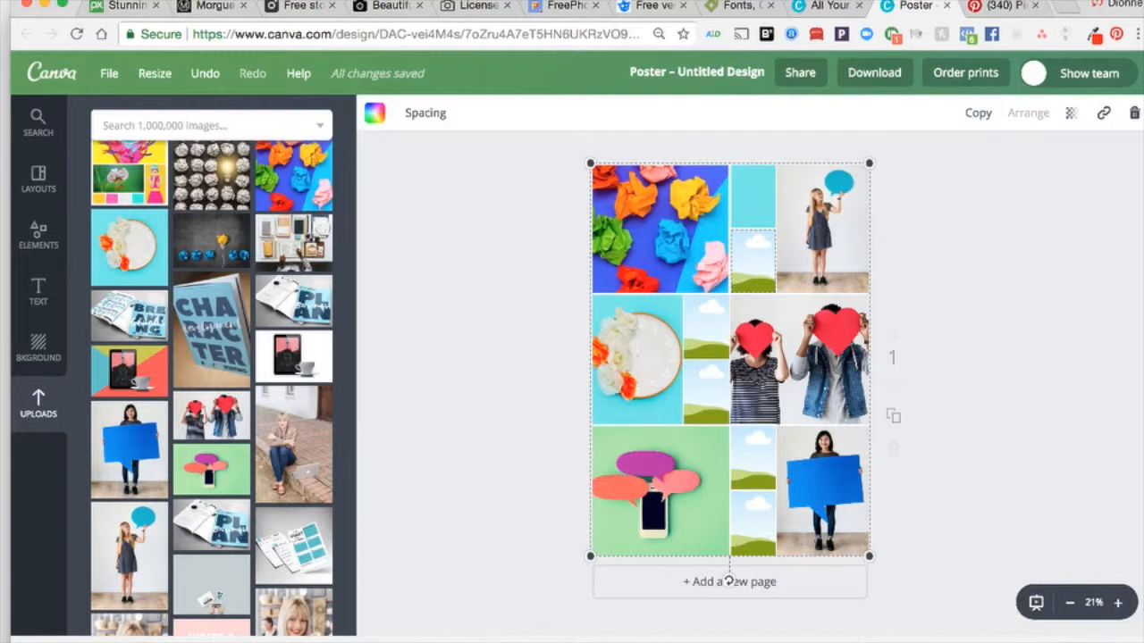
key(alt+p)
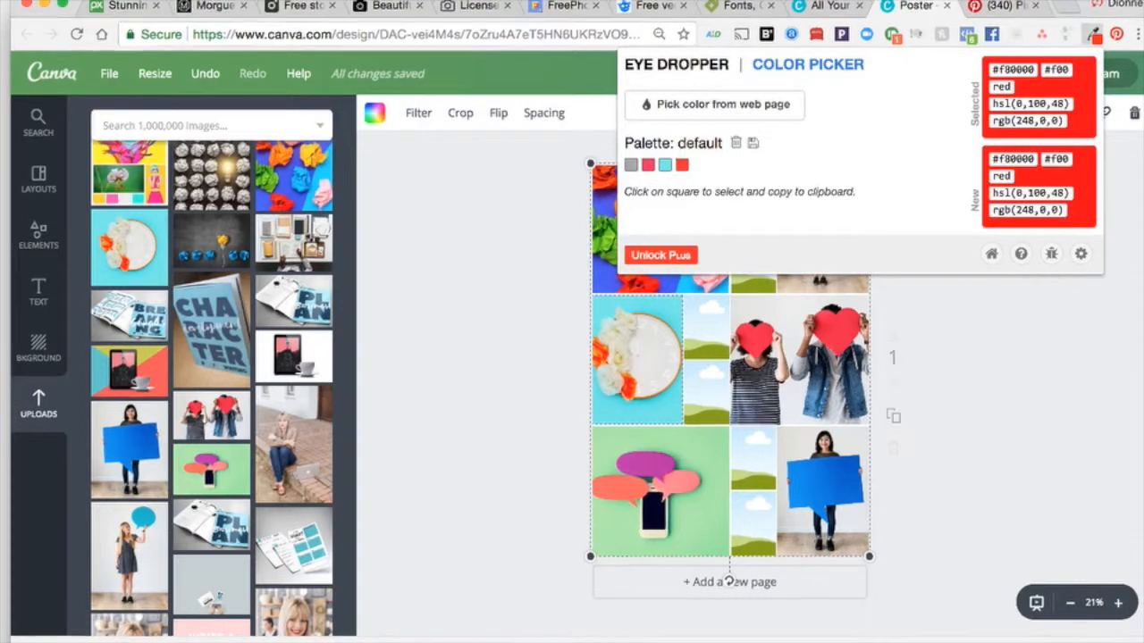
key(Escape)
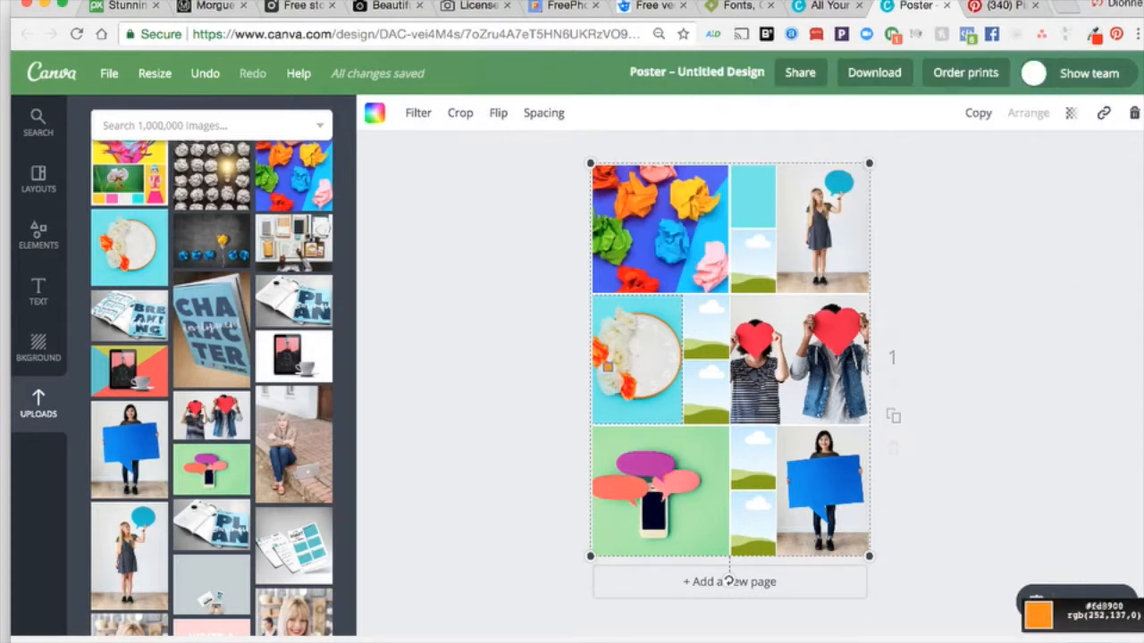
click(608, 368)
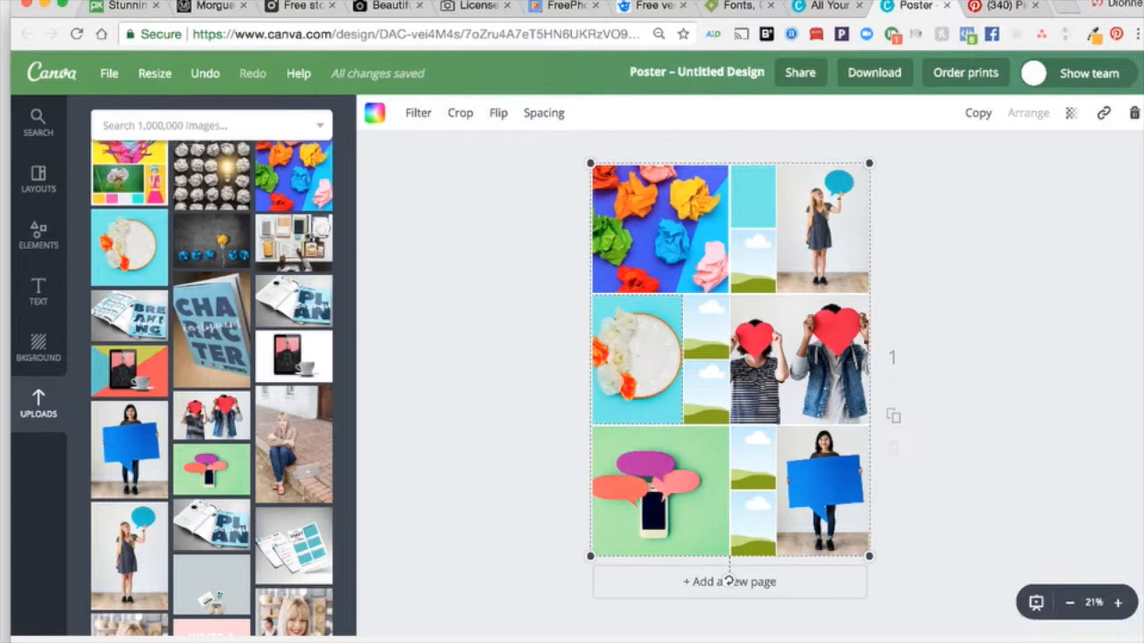
Copy the sampled orange's color code and fill the lower small cell of the top row with fba526.
click(1092, 34)
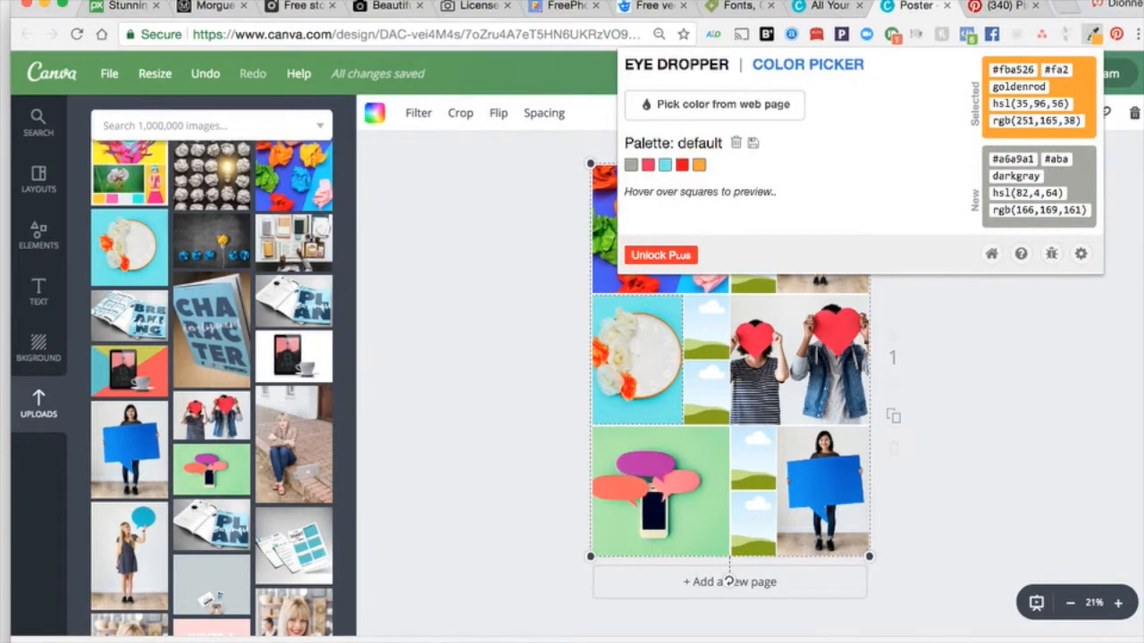
drag(1035, 69, 991, 70)
key(super+c)
key(Escape)
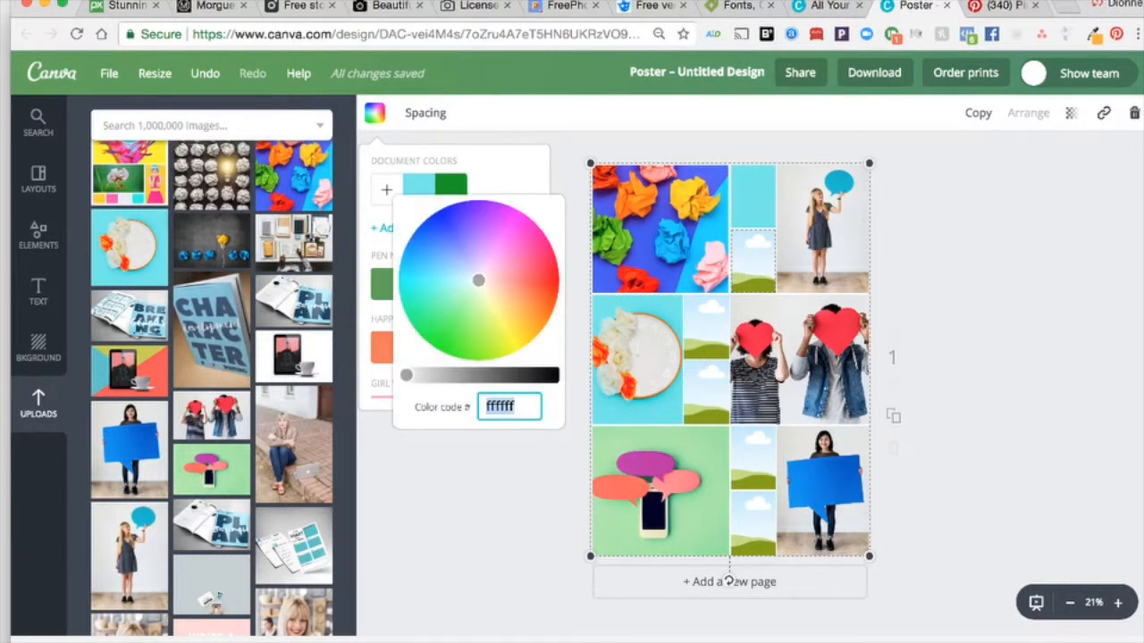
key(super+v)
key(Return)
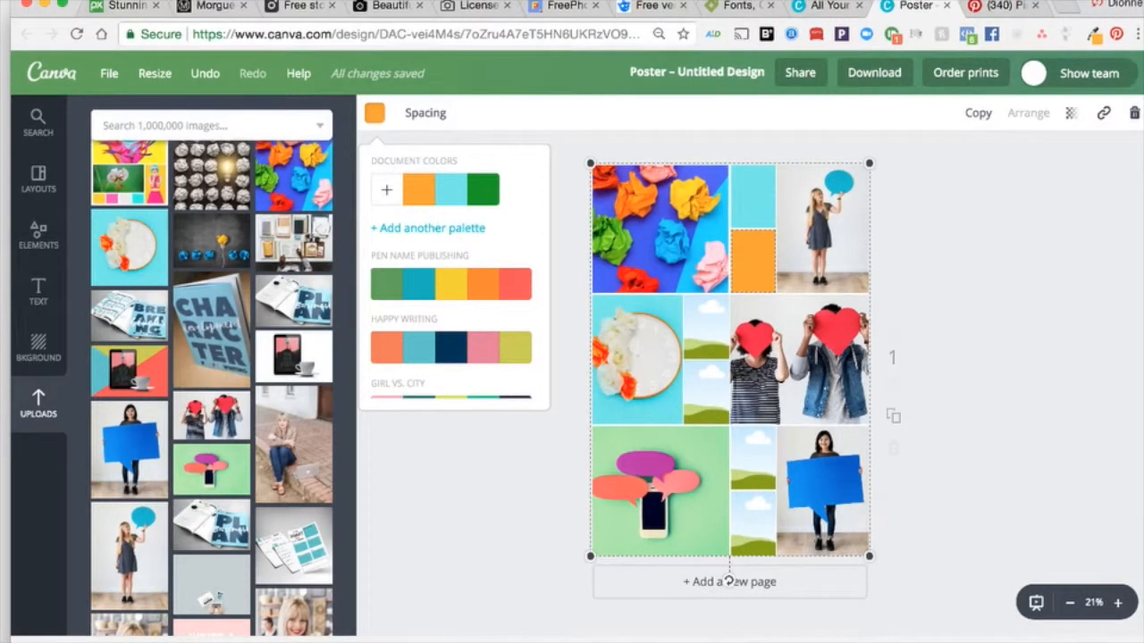
key(Escape)
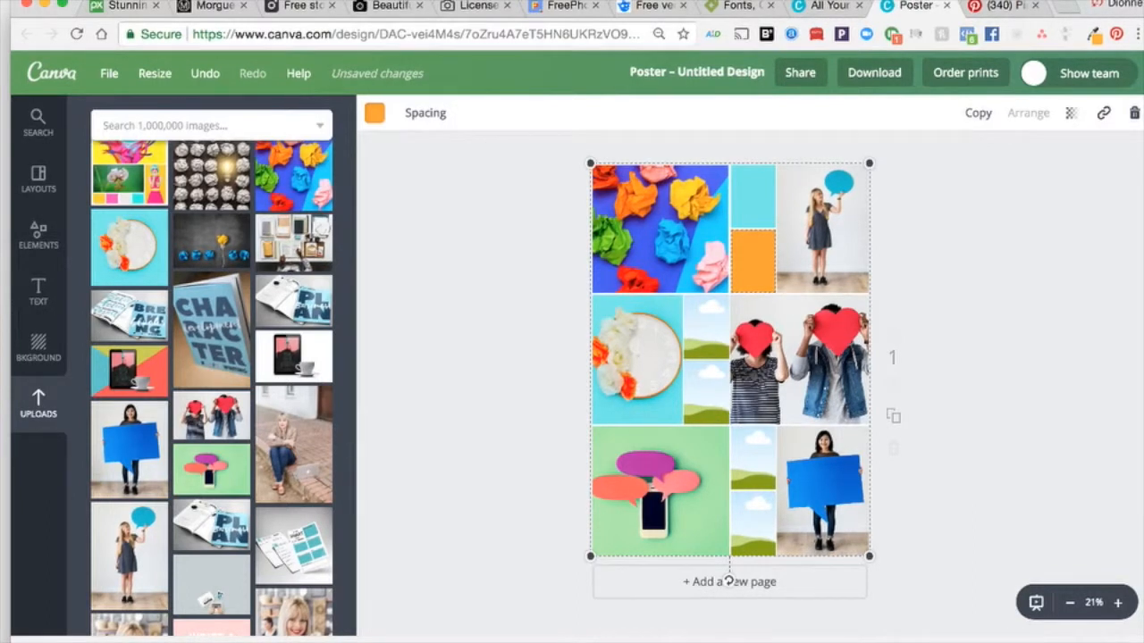
Sample a pale pink from the crumpled pink paper in the top-left photo and select its code, fcdaf0.
click(1093, 34)
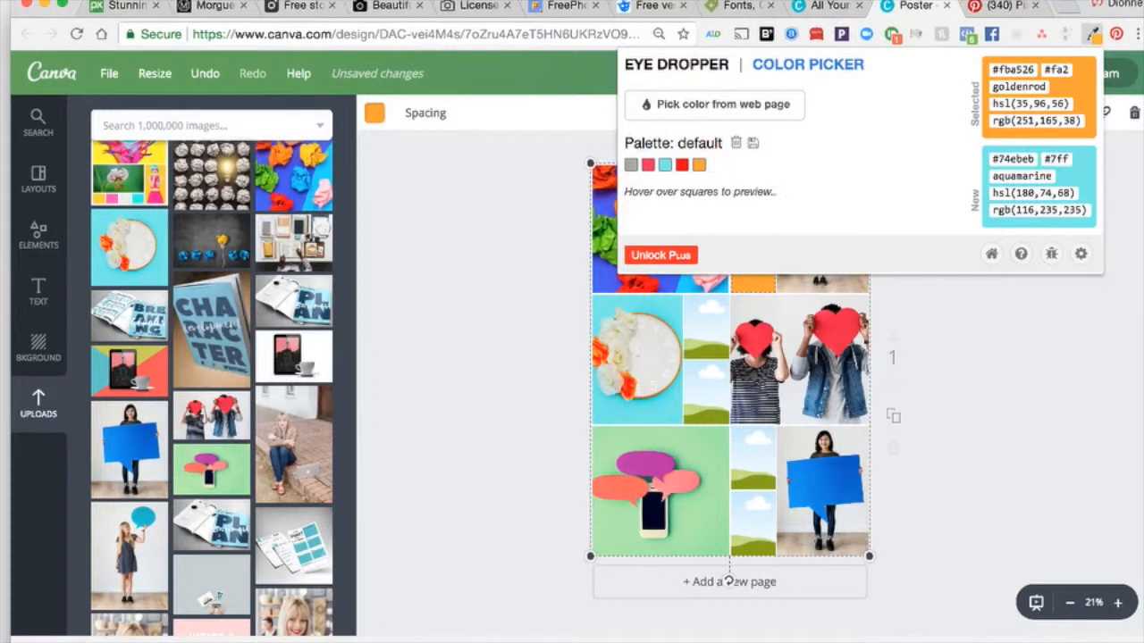
key(Escape)
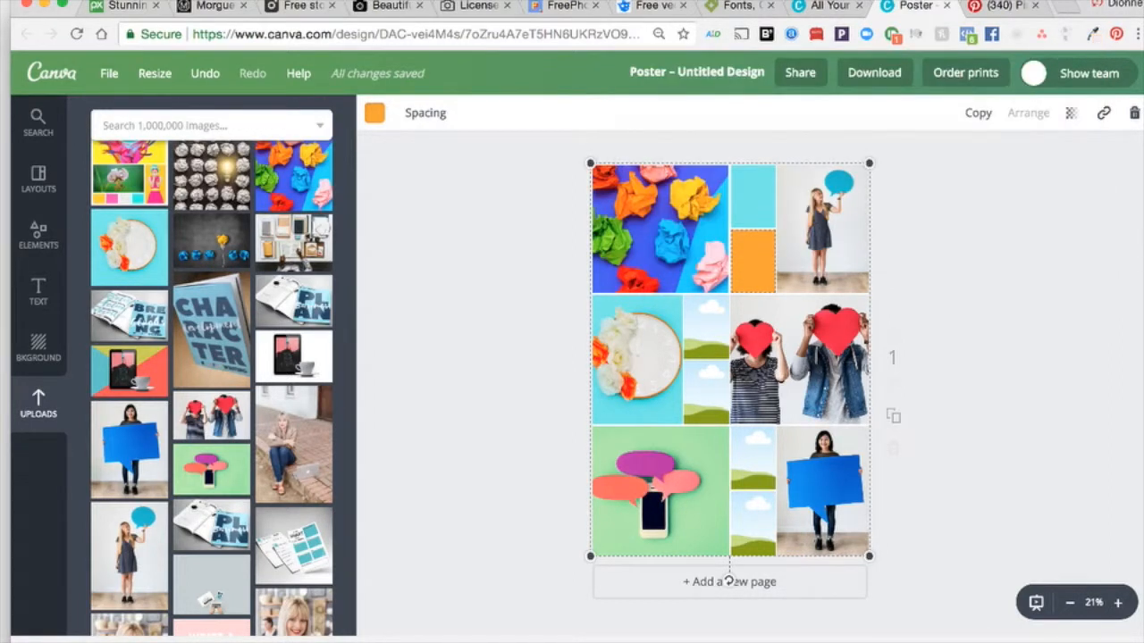
click(1092, 34)
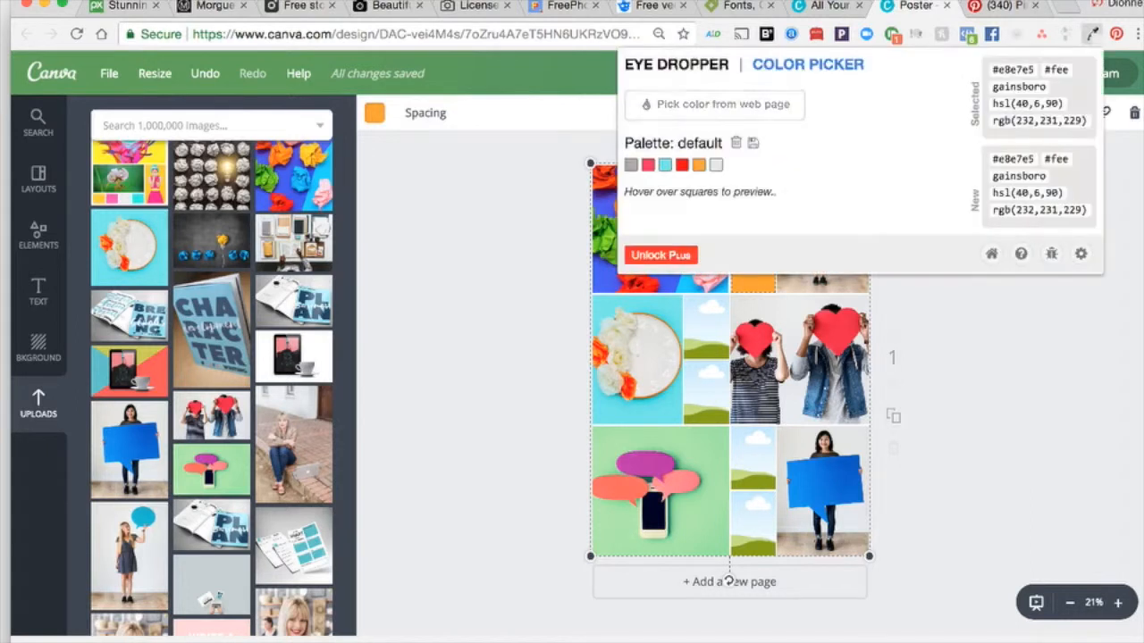
key(Escape)
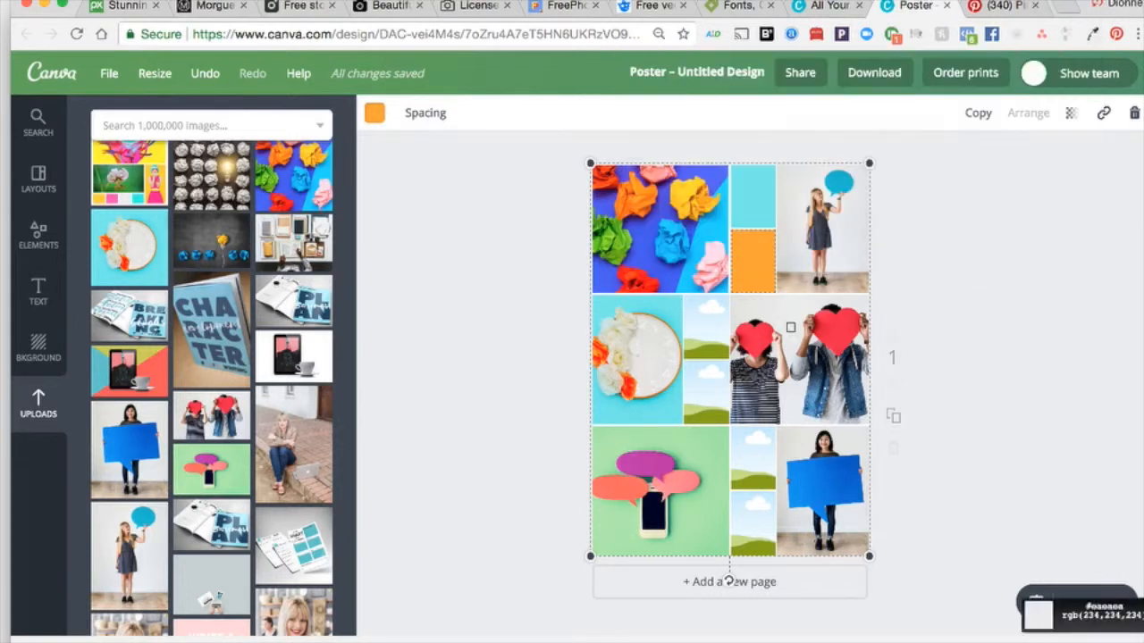
click(718, 266)
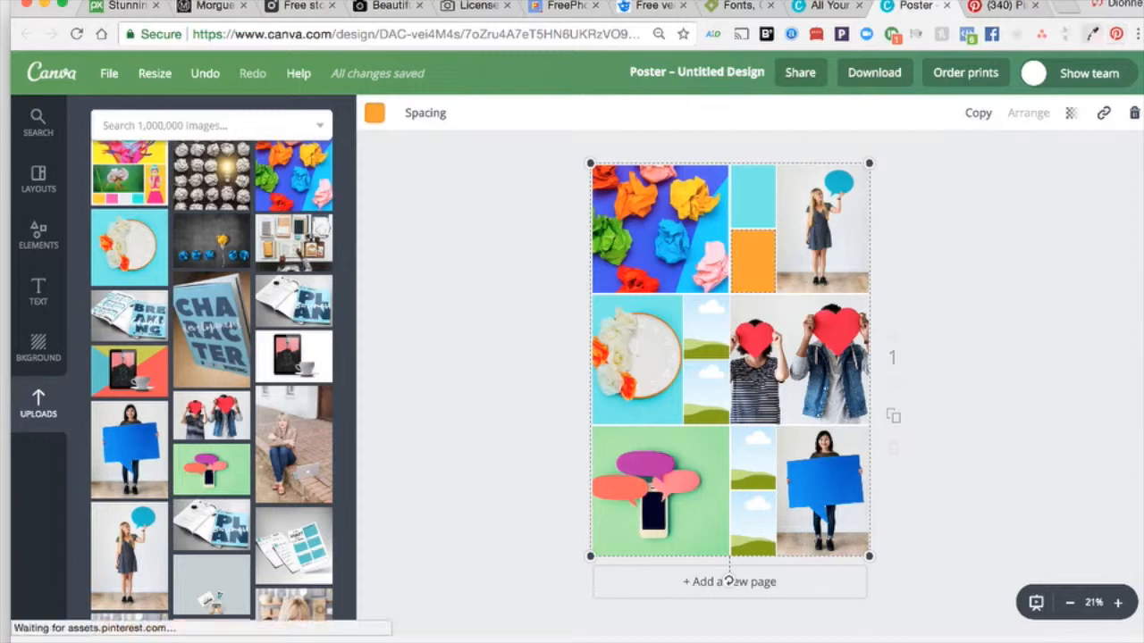
click(1093, 34)
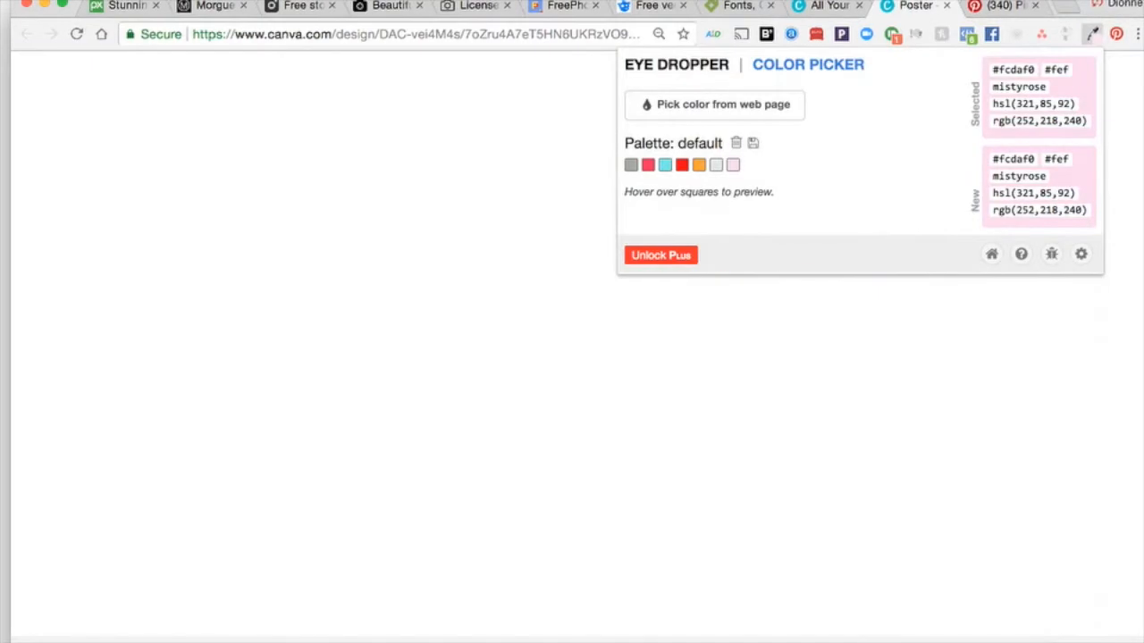
double_click(1013, 68)
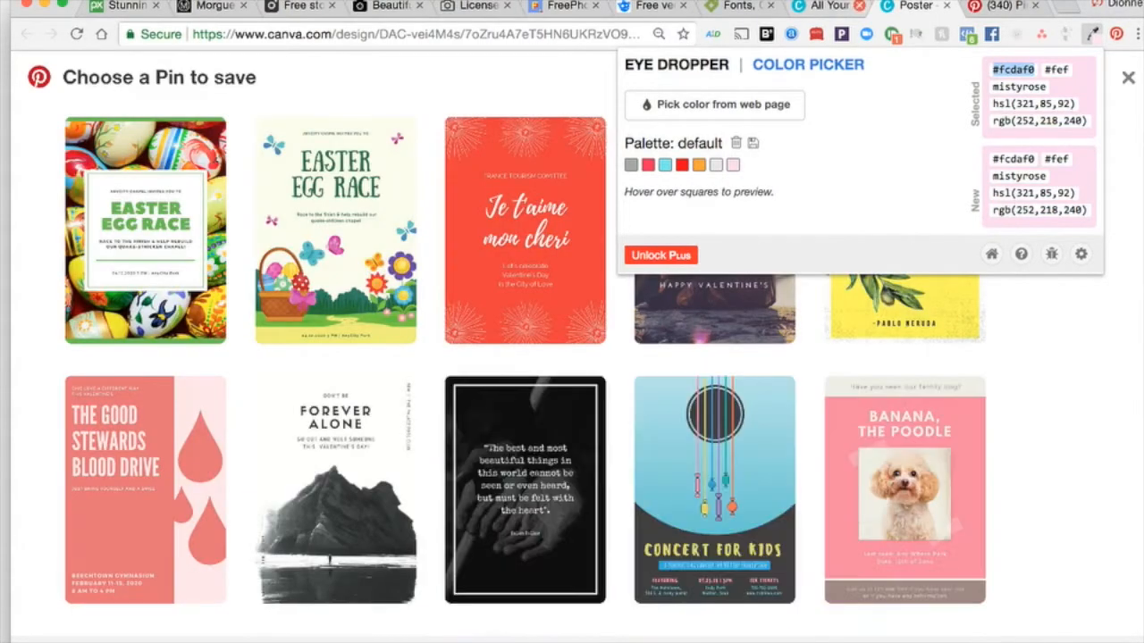
Return to the poster design and dismiss the Pinterest overlay for choosing a pin to save.
click(836, 5)
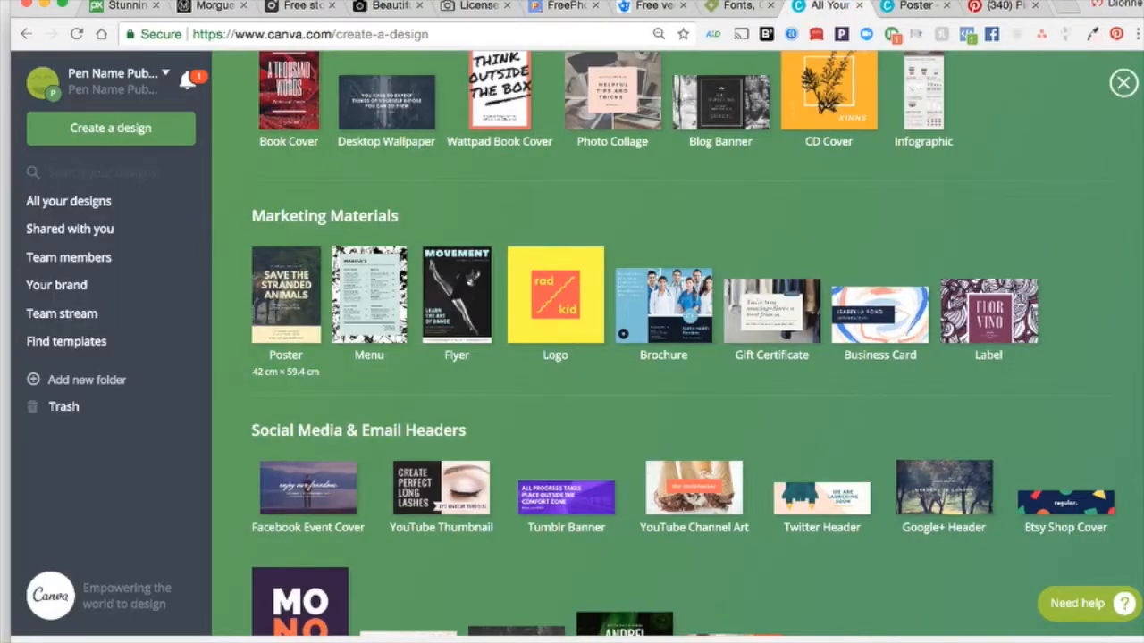
click(916, 6)
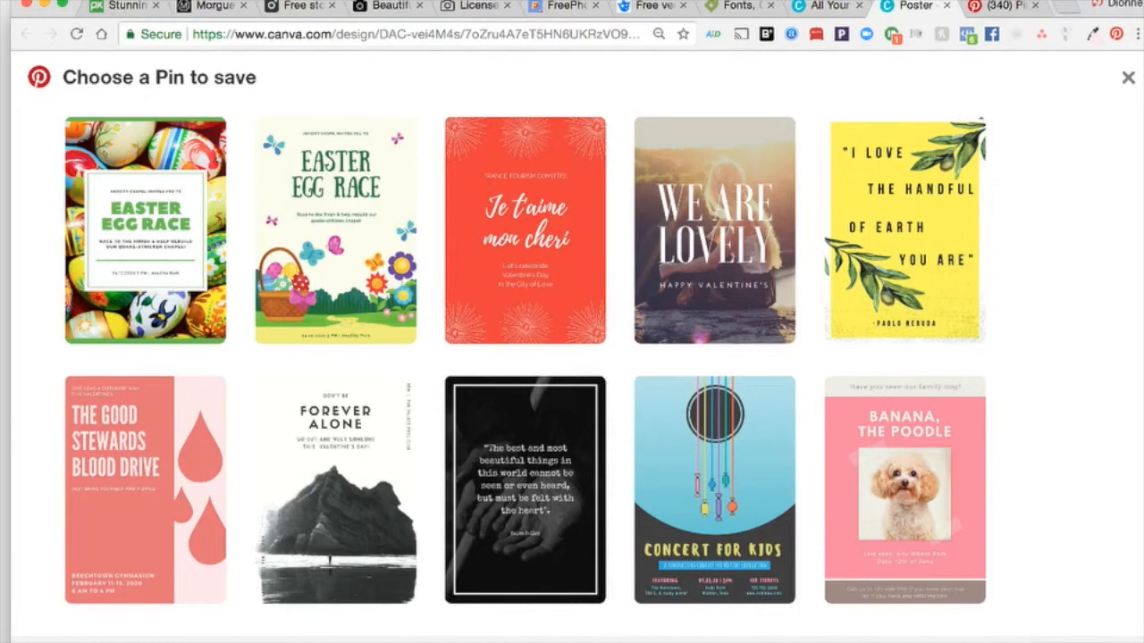
click(1128, 77)
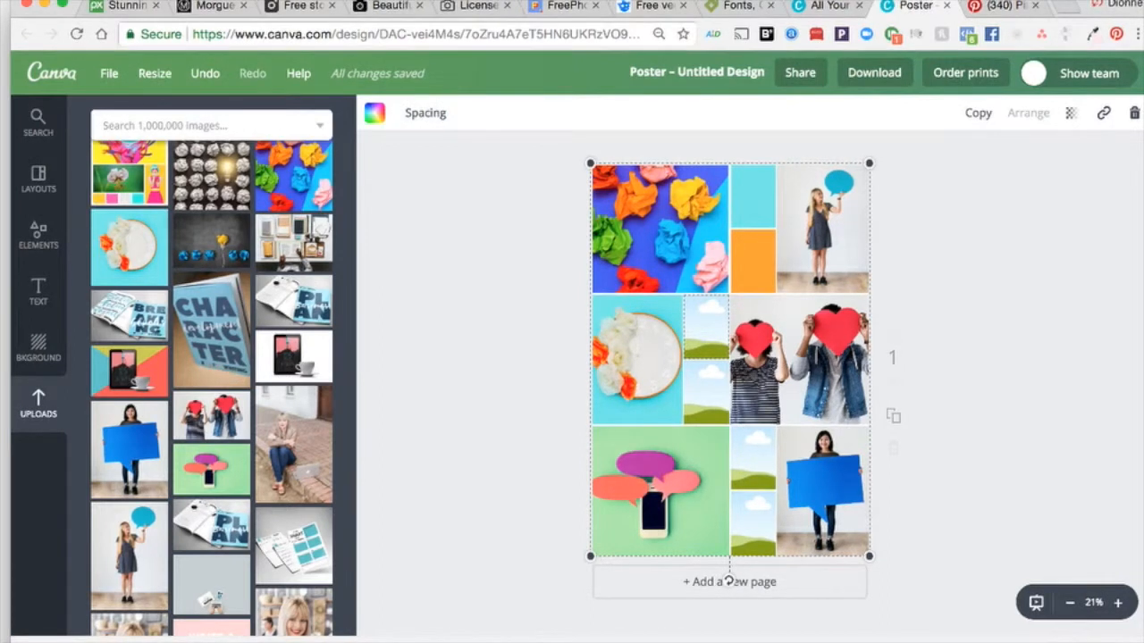
Fill the upper small cell of the middle row with the custom color fcdaf0.
click(374, 113)
click(386, 189)
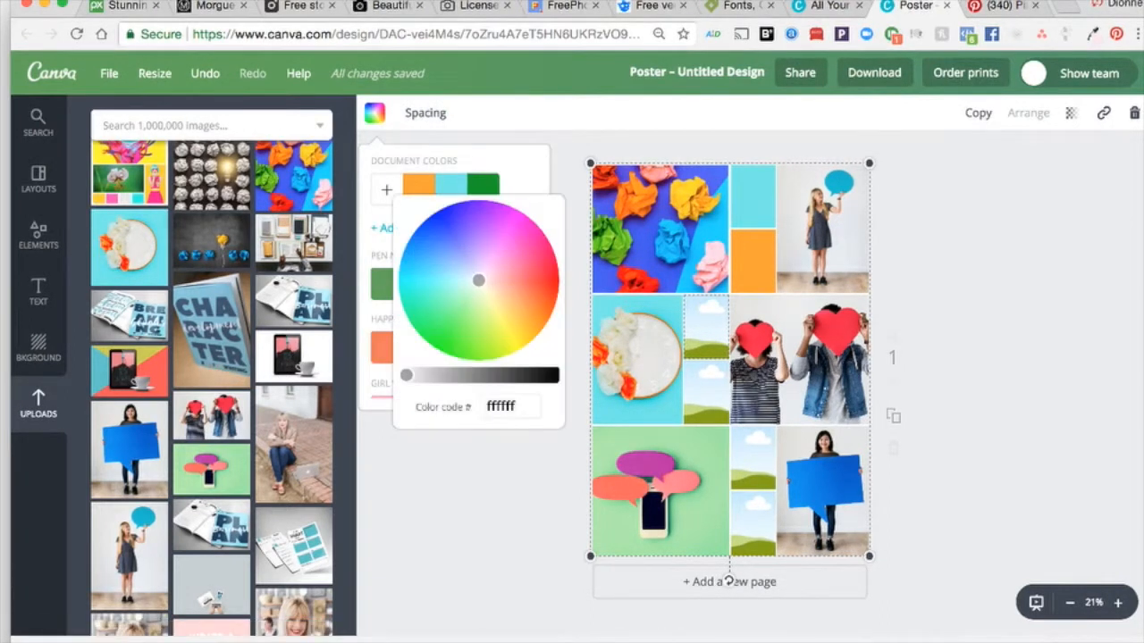
click(502, 406)
text(fcdaf0)
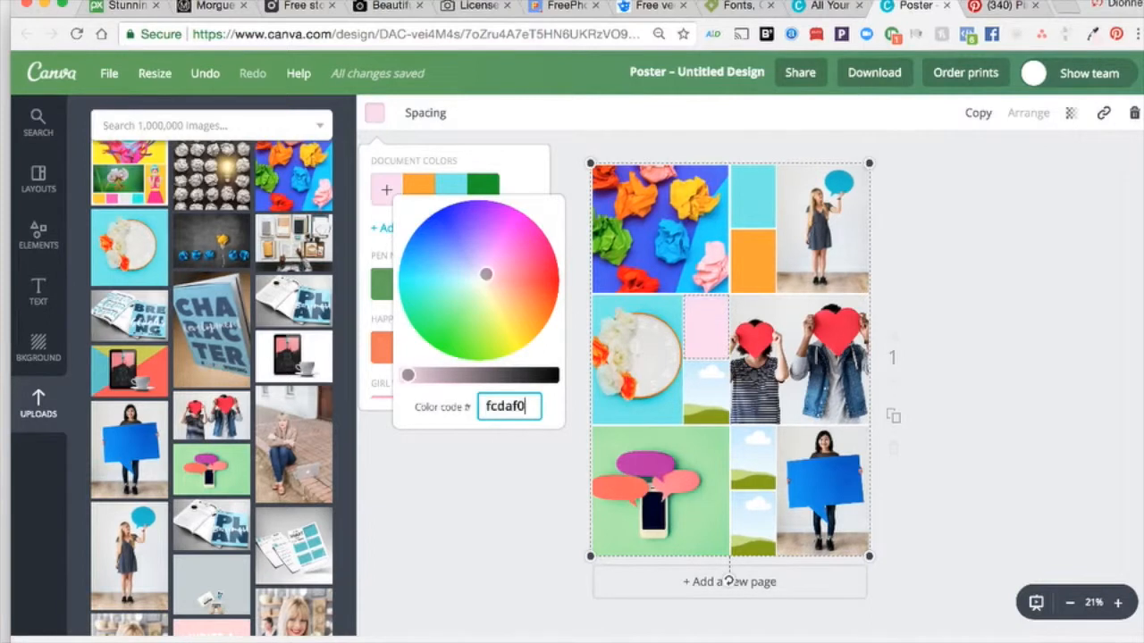
key(Return)
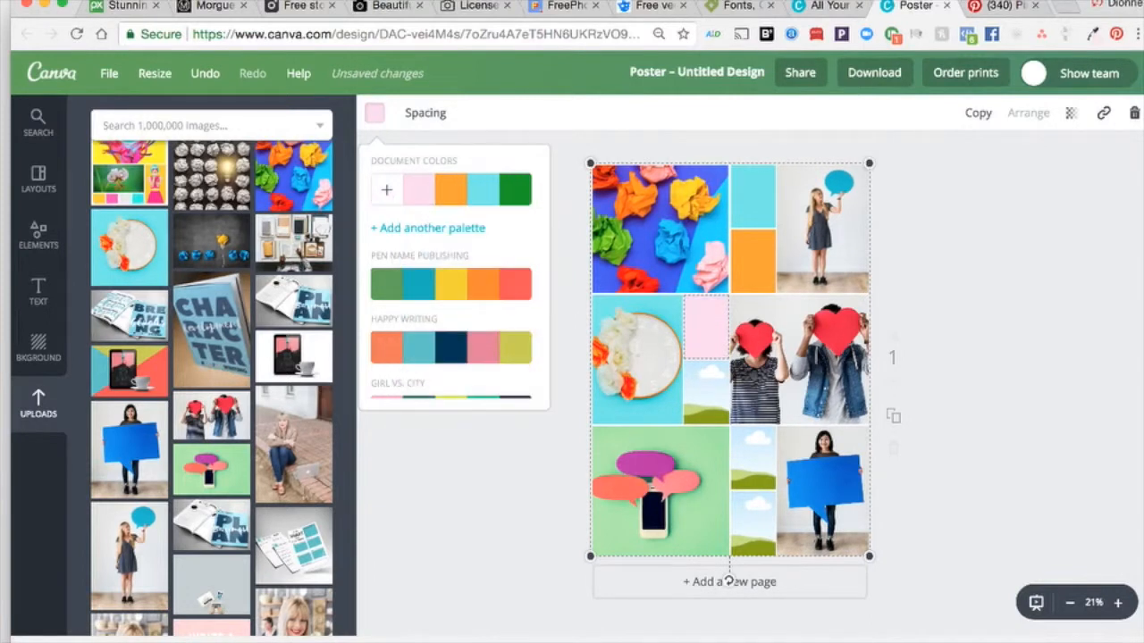
Retrieve the sampled red from the Eye Dropper palette and fill the lower small cell of the middle row with f80000.
click(1092, 34)
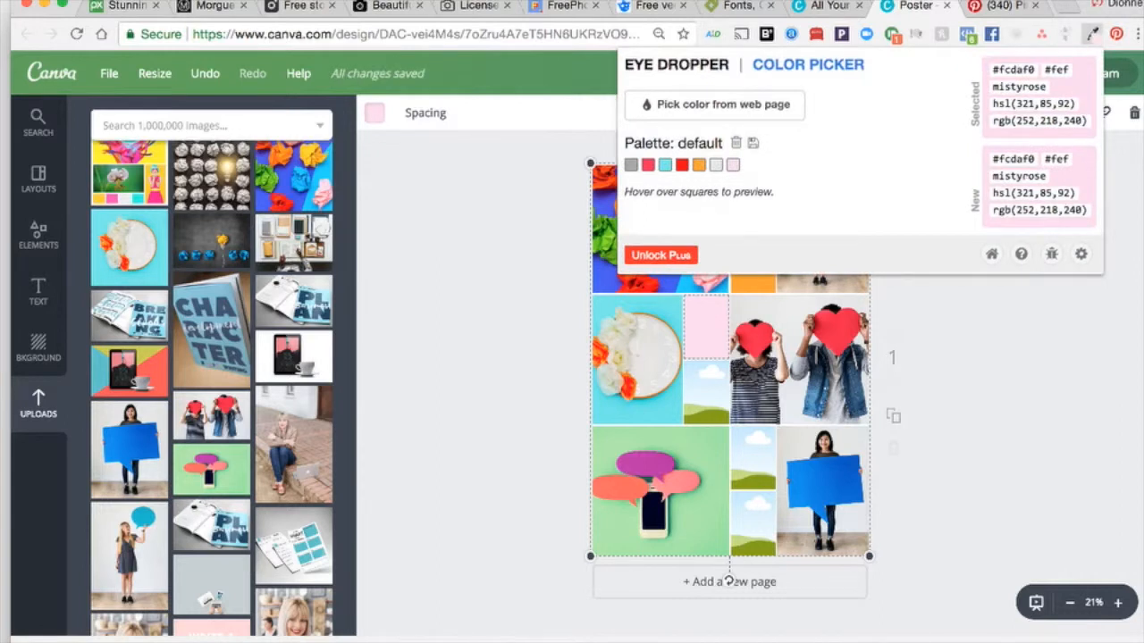
click(682, 165)
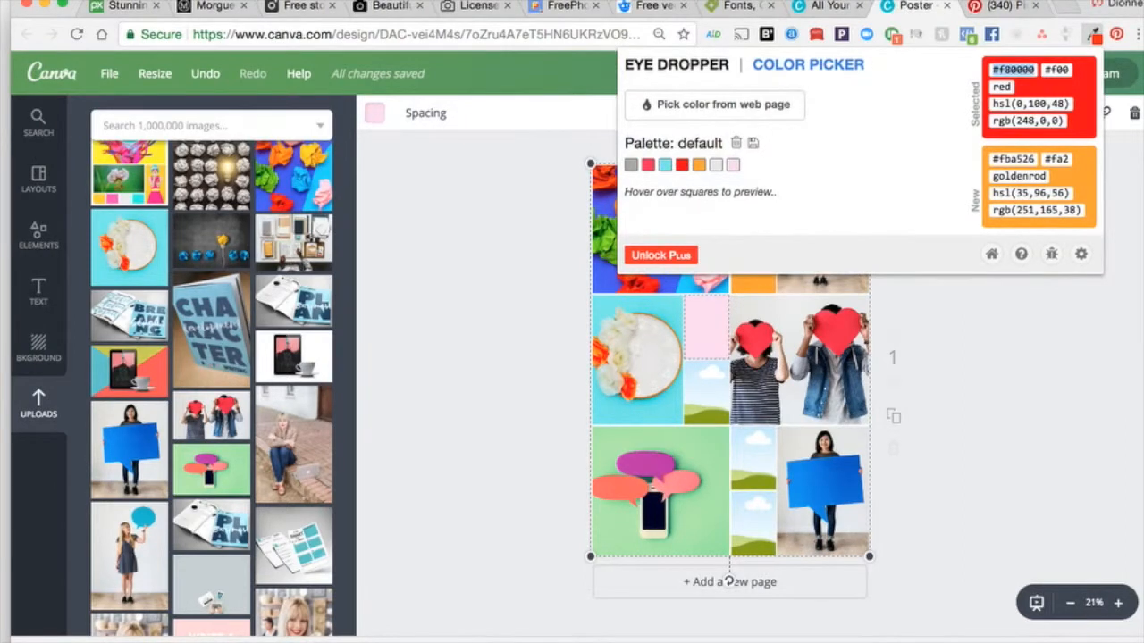
key(Escape)
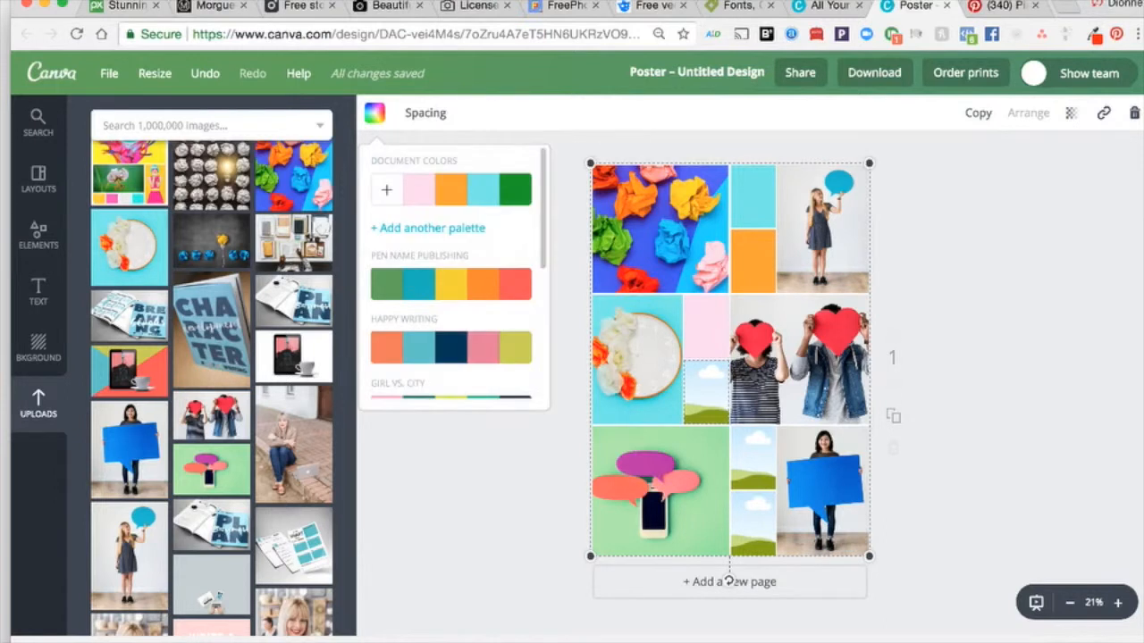
click(386, 189)
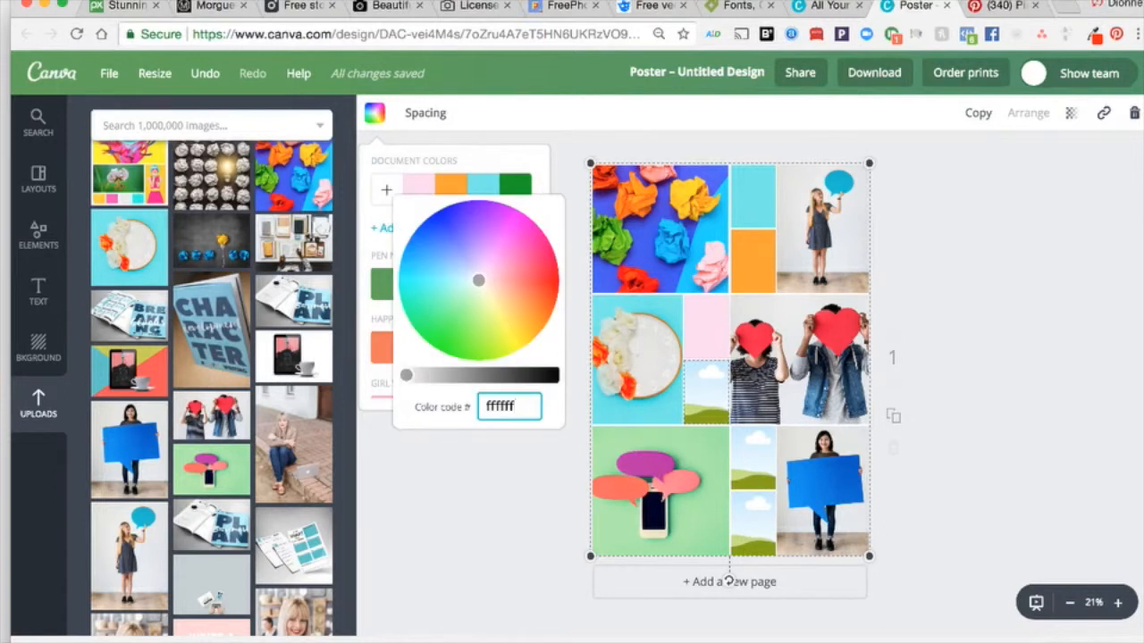
key(super+a)
text(f80000)
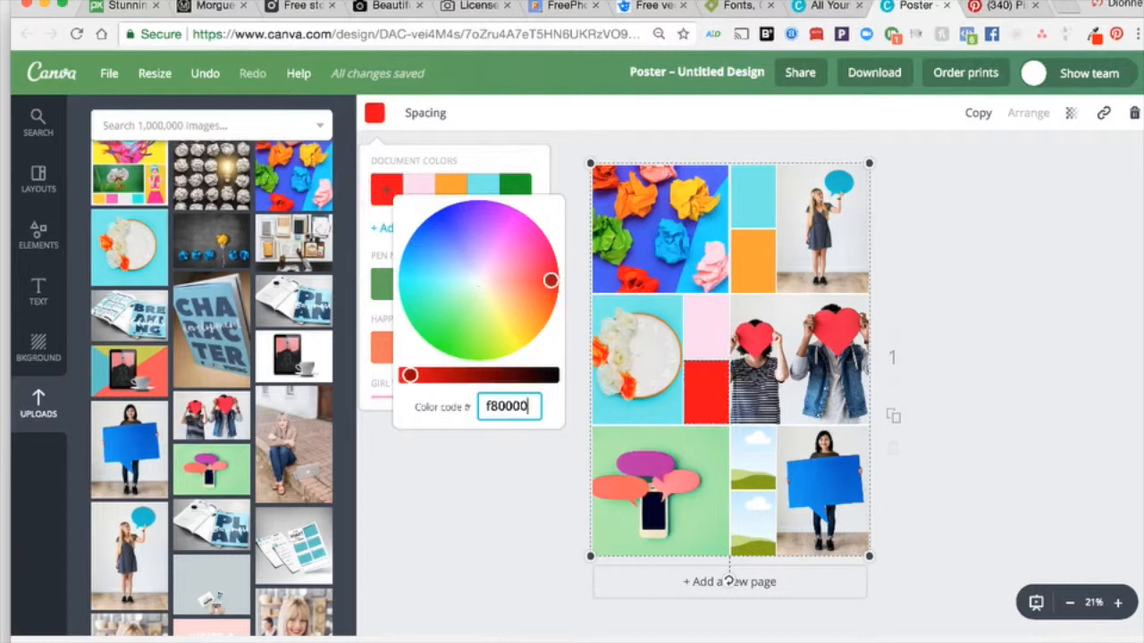
key(Return)
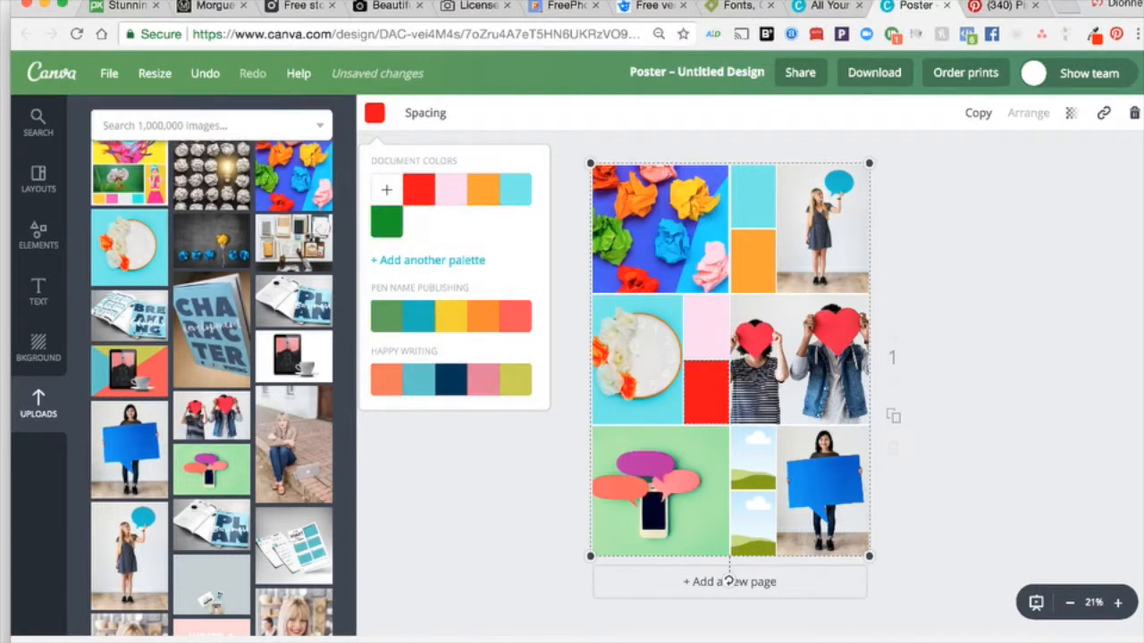
Sample the light green background of the bottom-left speech-bubble photo with Eye Dropper and select its code, a9ecaa.
key(Escape)
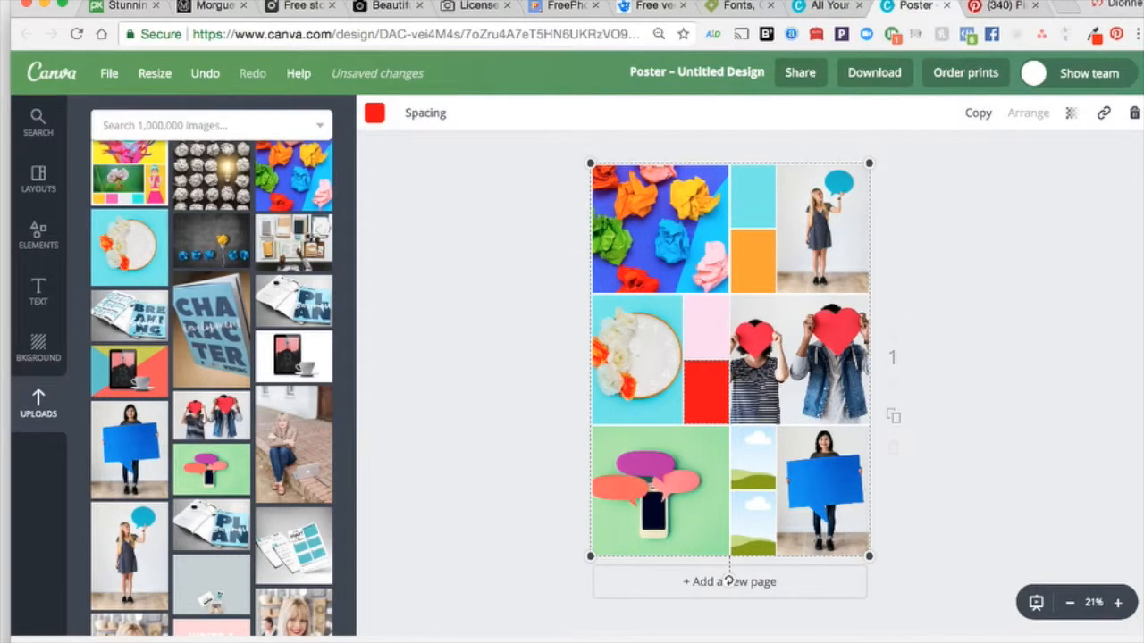
click(1094, 34)
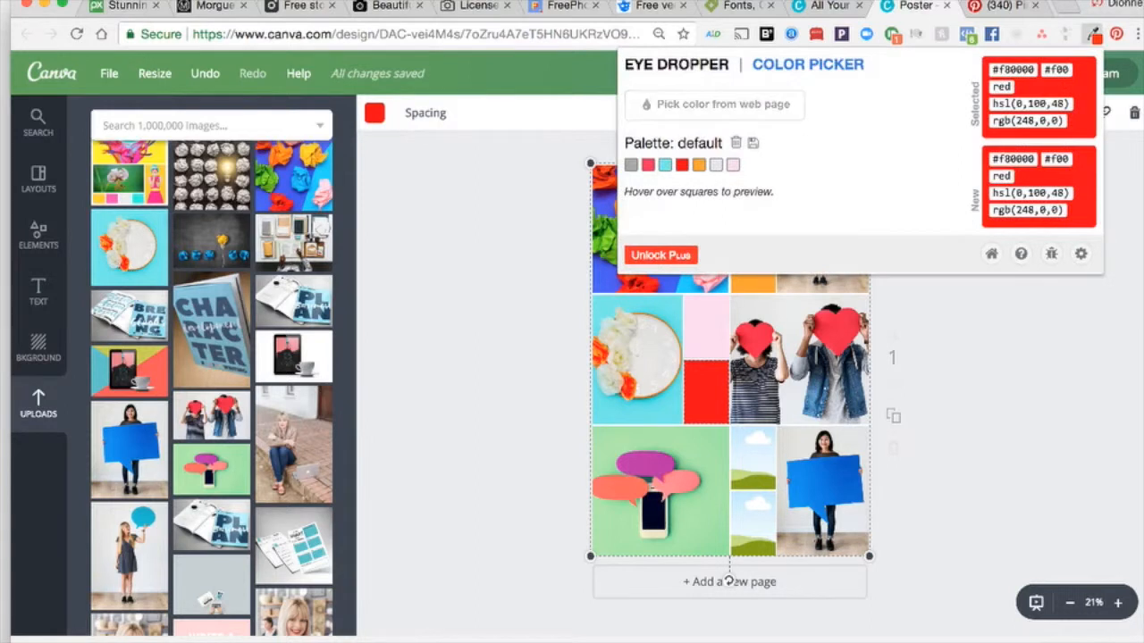
key(Escape)
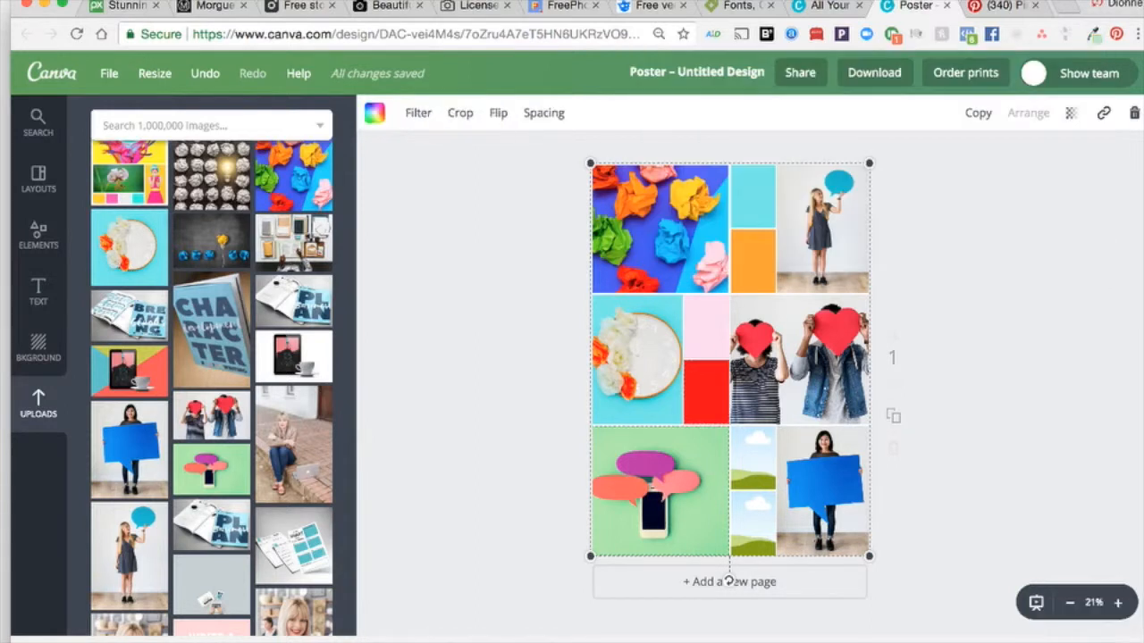
key(alt+p)
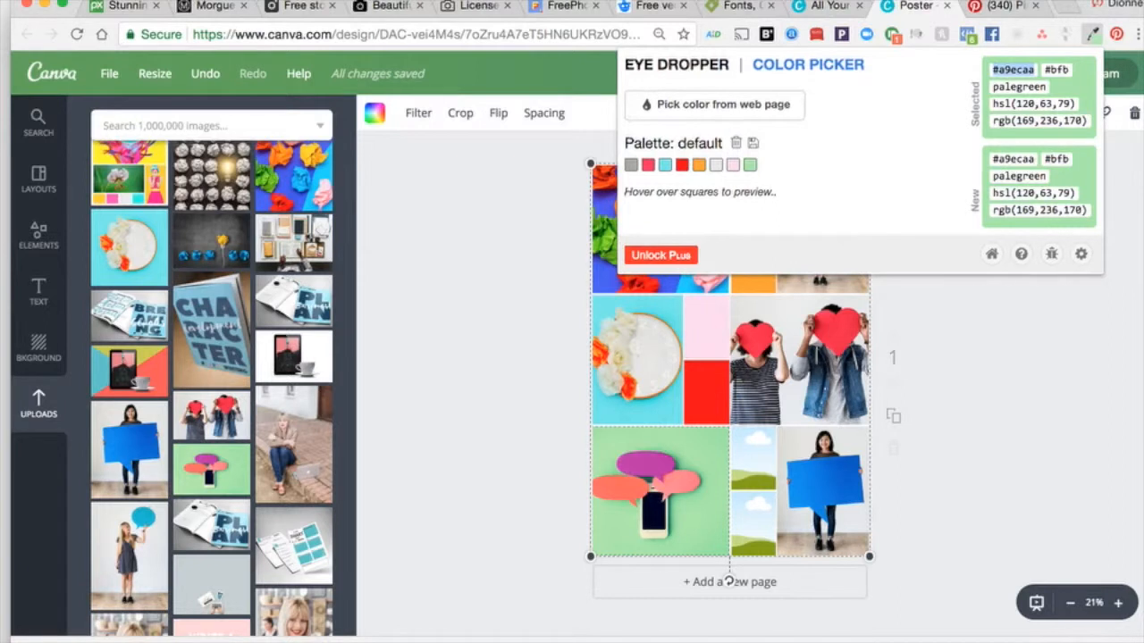
key(Escape)
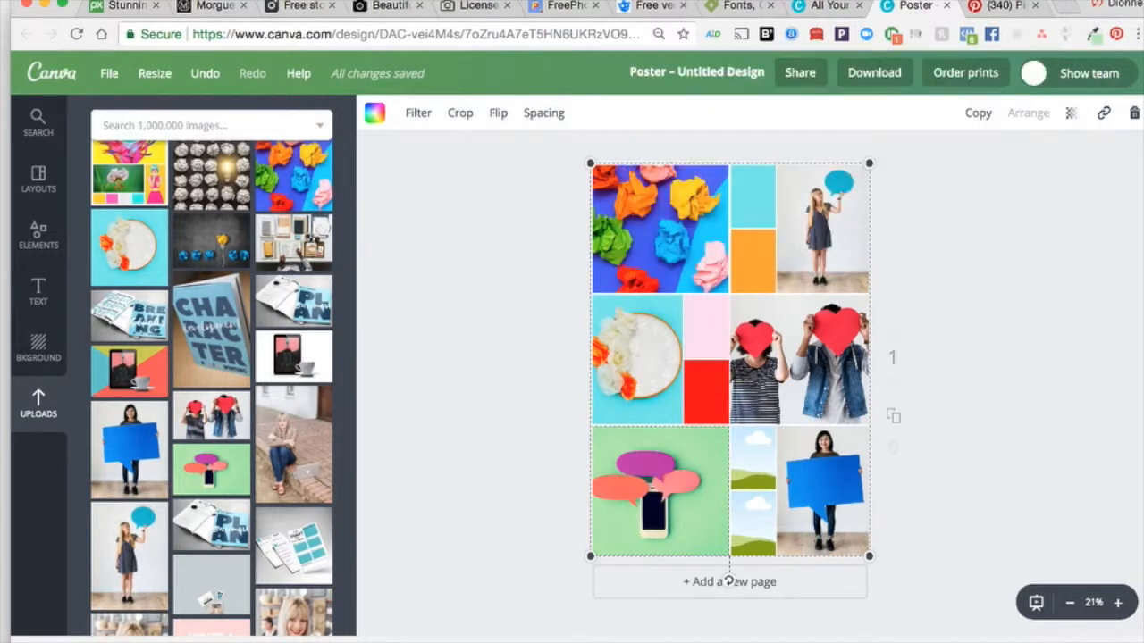
Add custom color a9ecaa to the document colors by trying it on the bottom-left photo cell, and undo that cell's fill.
click(374, 113)
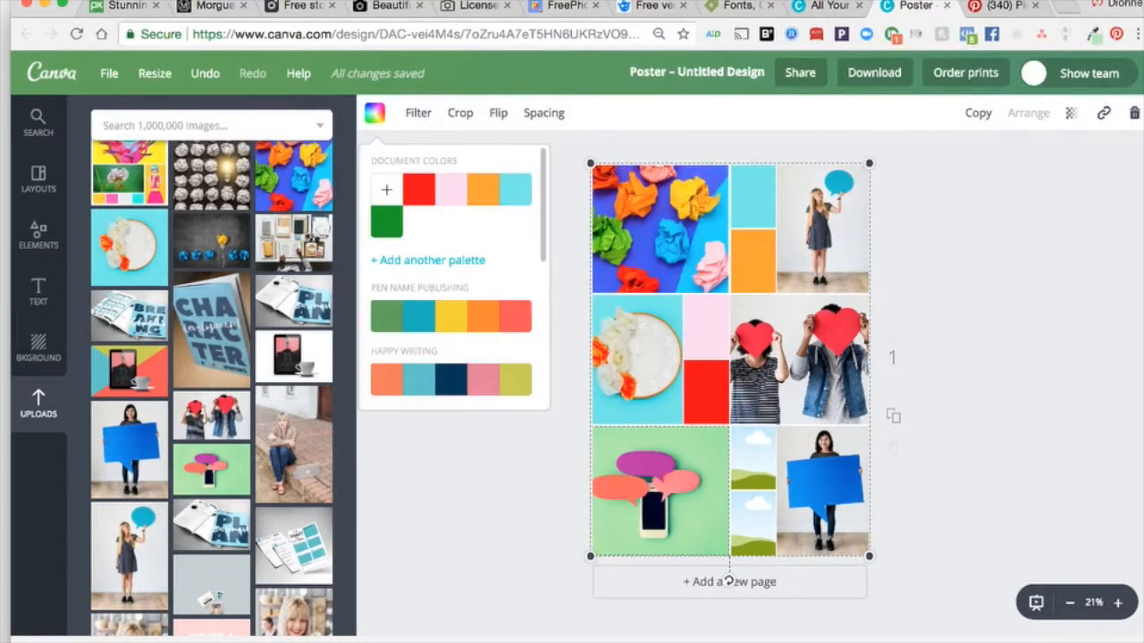
click(386, 189)
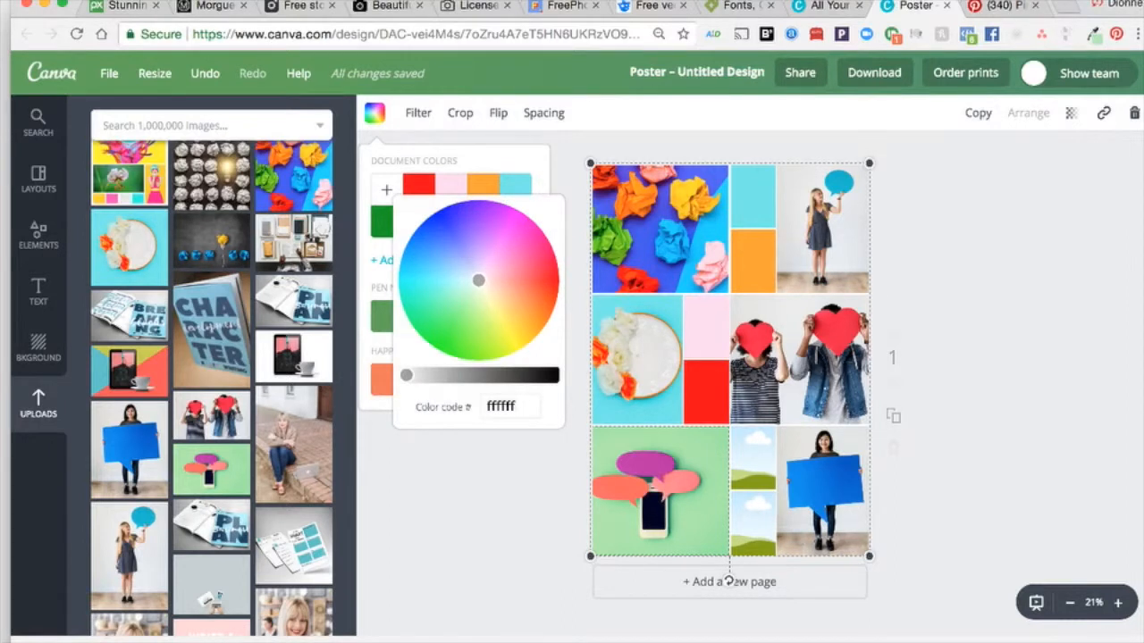
click(516, 407)
key(super+a)
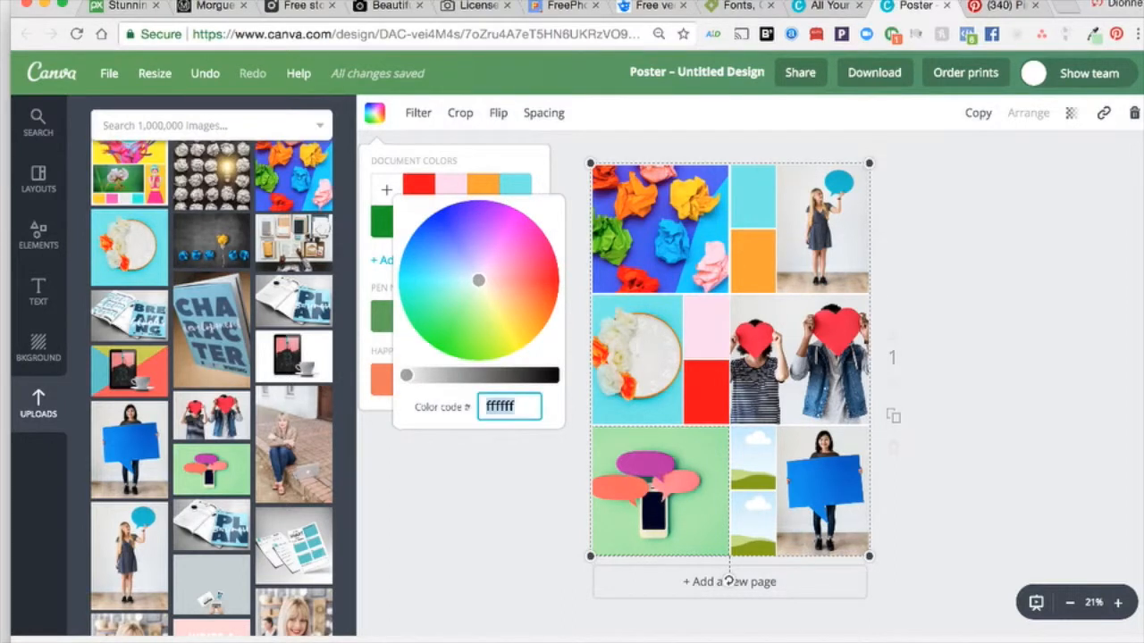
text(a9ecaa)
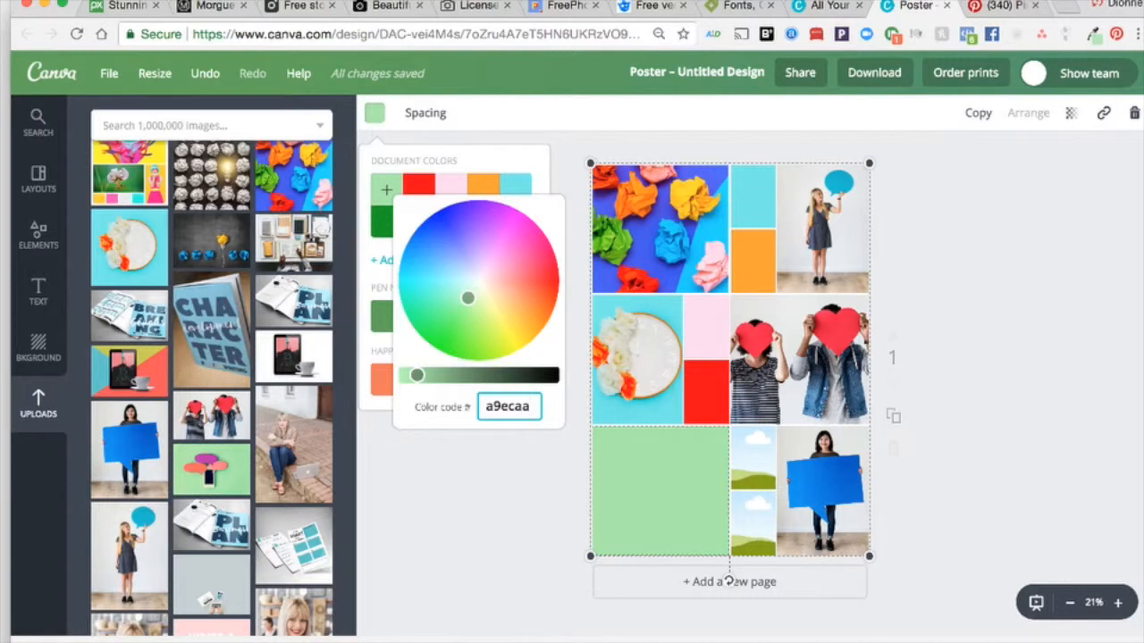
key(Return)
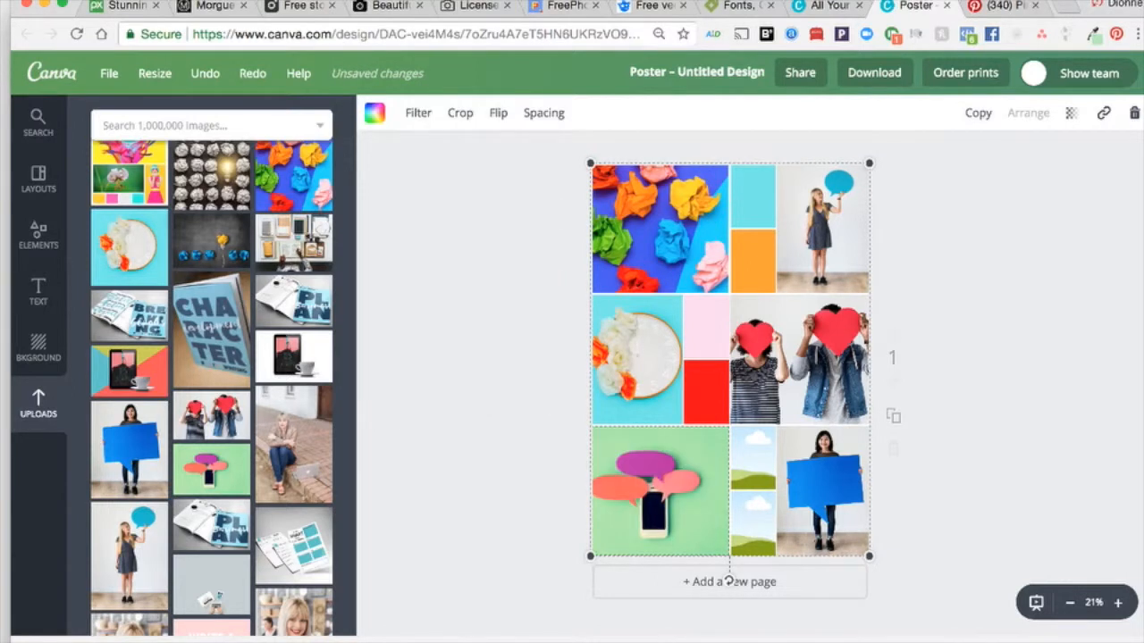
Fill the upper small cell of the bottom row with the light green a9ecaa from the document colors.
click(752, 459)
click(374, 113)
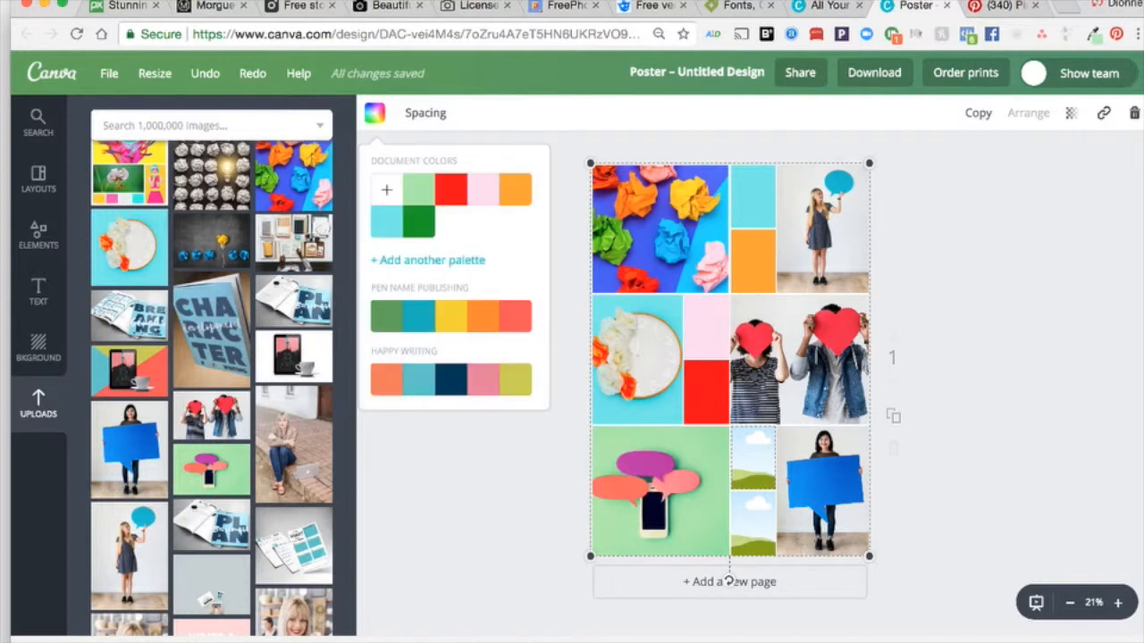
click(418, 189)
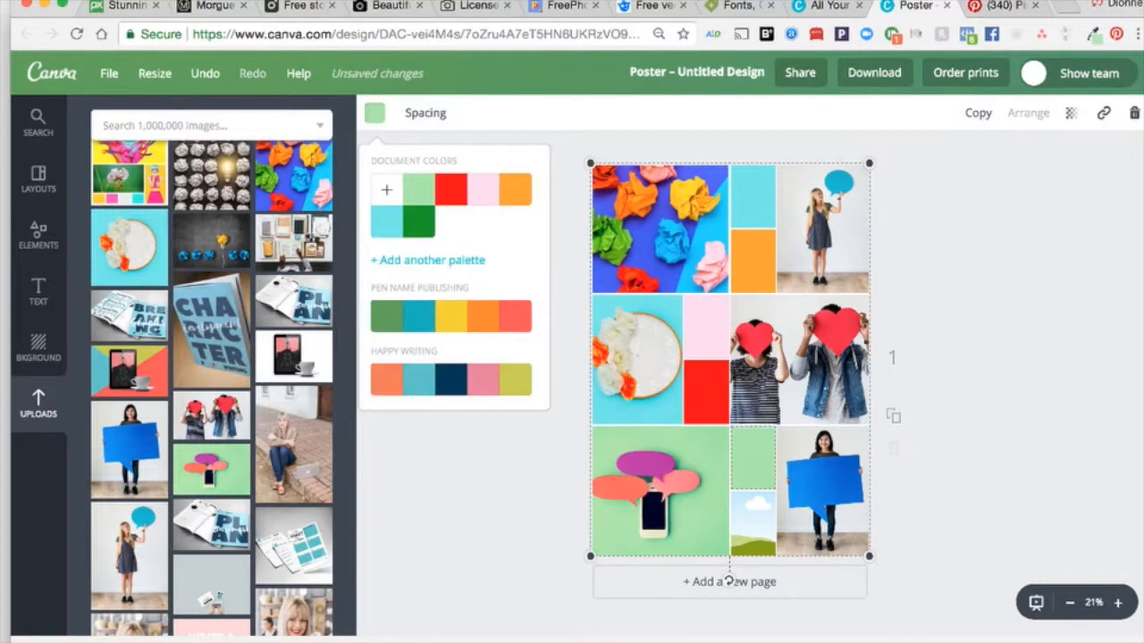
Select the lower small cell of the bottom row, sample dark blue from the denim jacket photo, and select its code, 2b3d51.
click(730, 582)
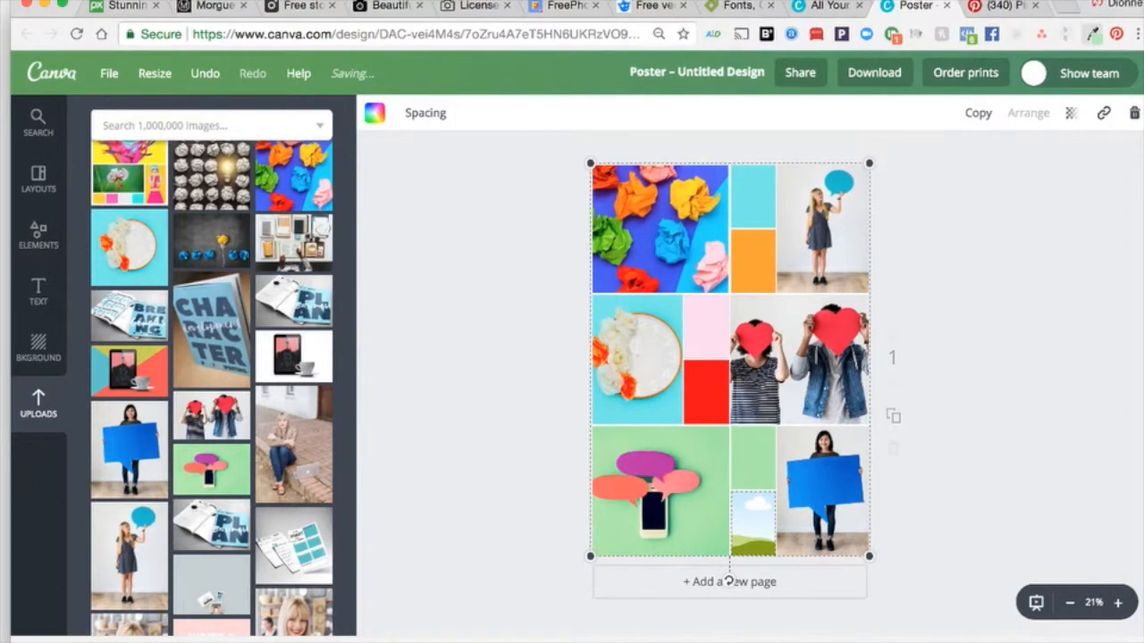
click(1093, 34)
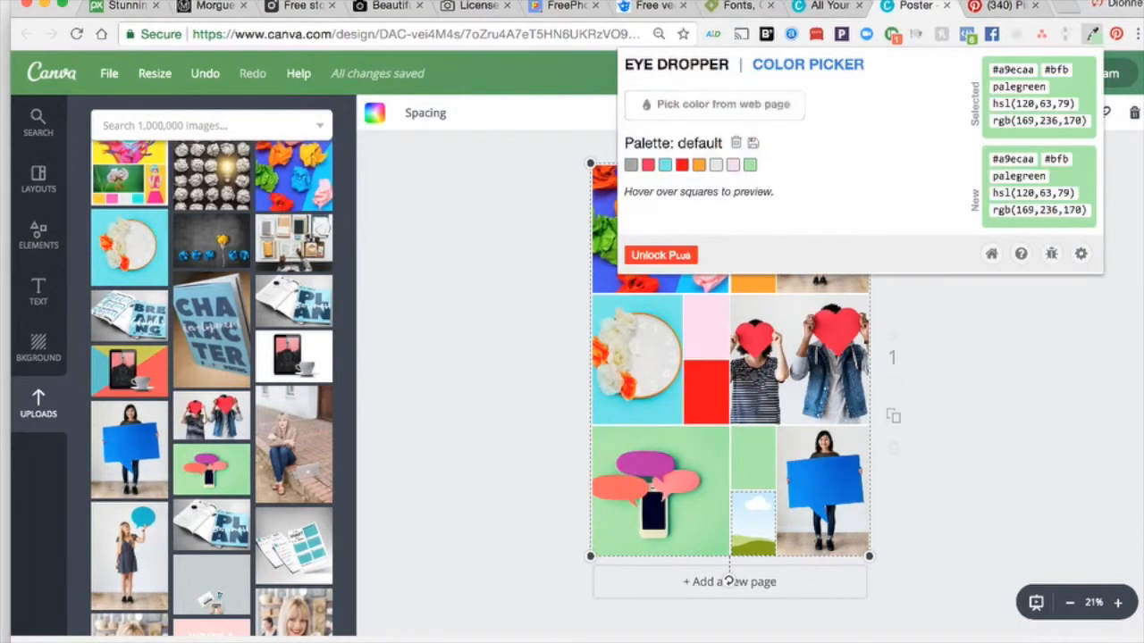
click(735, 104)
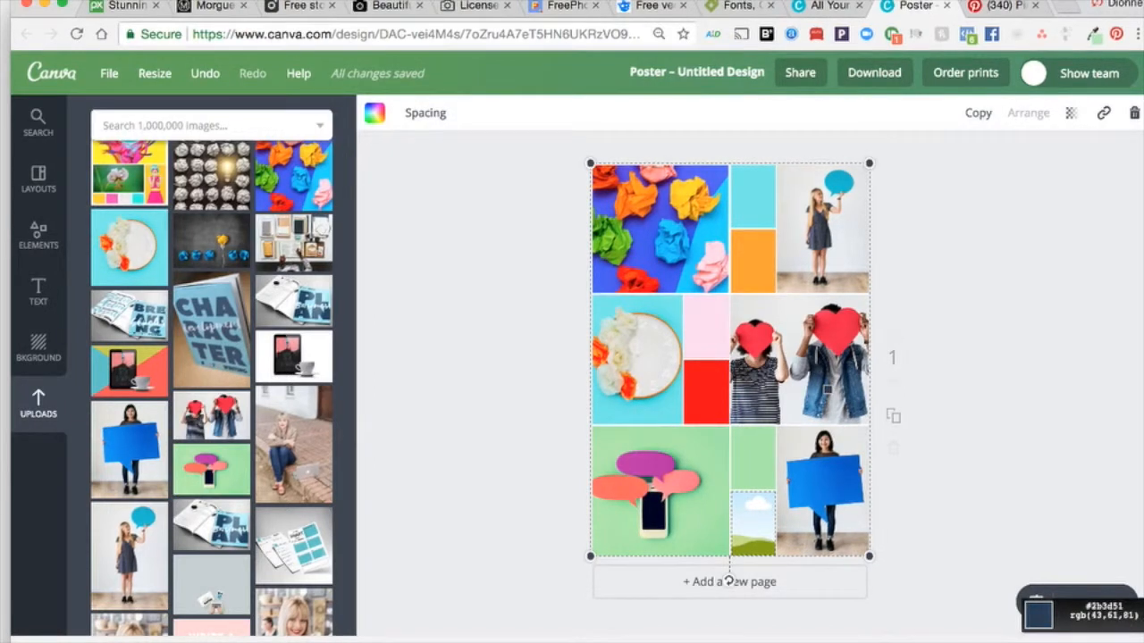
click(828, 390)
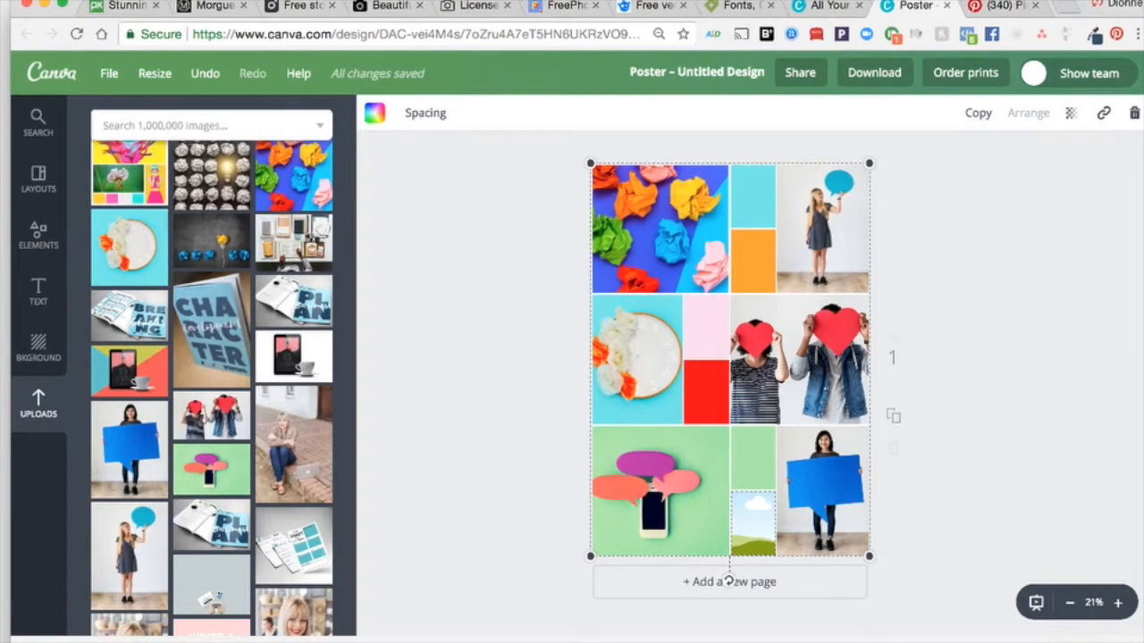
click(1092, 34)
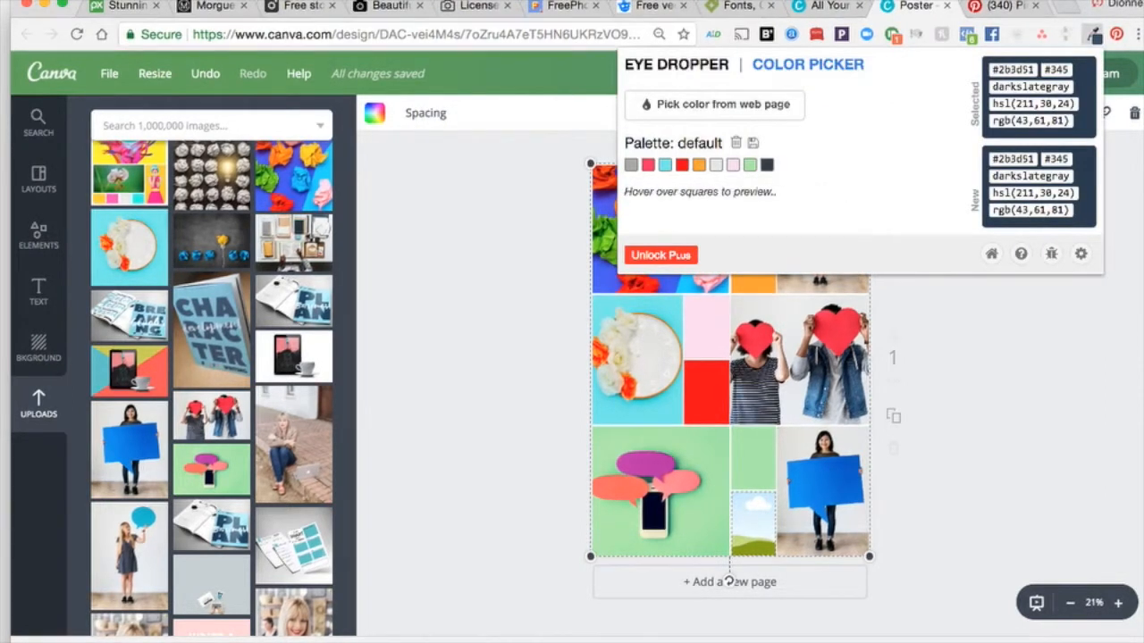
key(ctrl+a)
key(Escape)
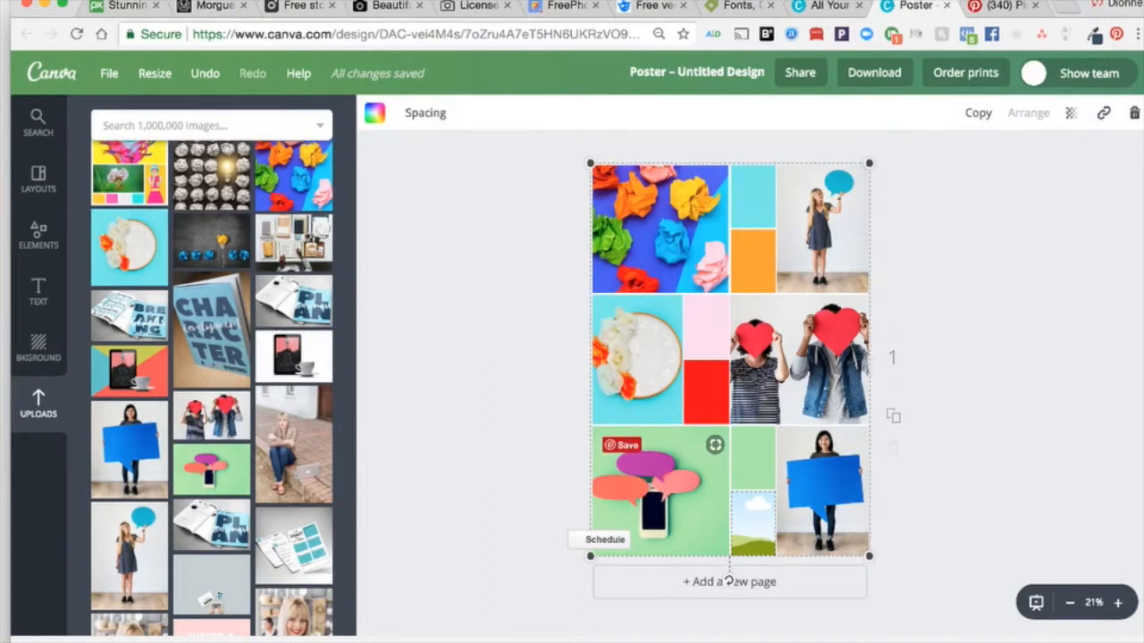
Fill the lower small cell of the bottom row with the custom color 2b3d51.
click(375, 113)
click(386, 189)
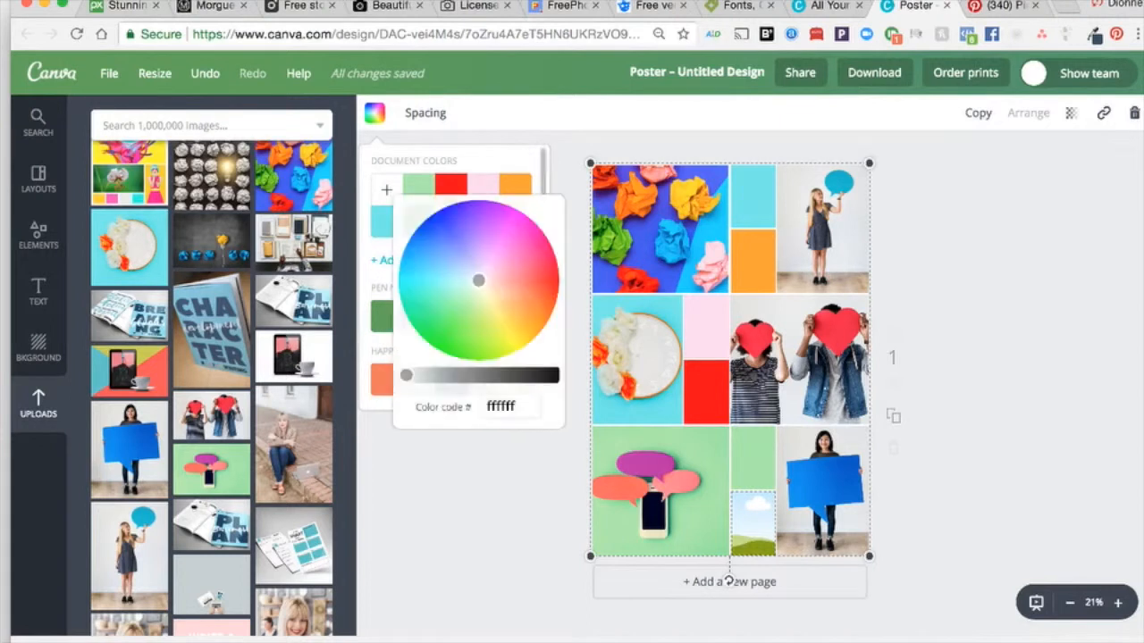
click(505, 406)
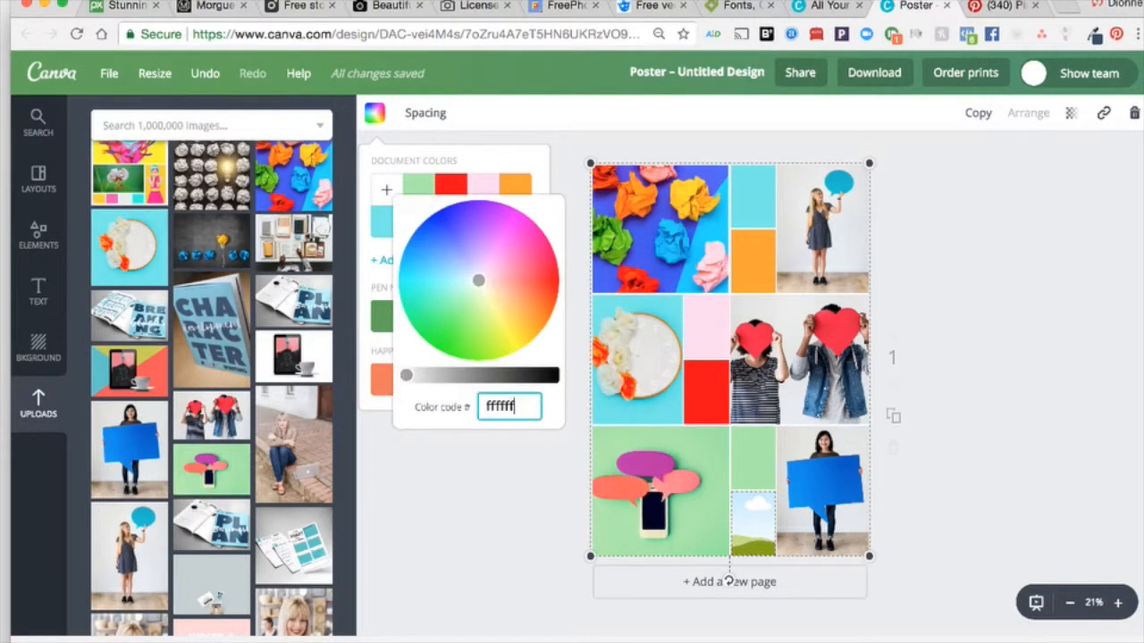
text(2b3d51)
key(Return)
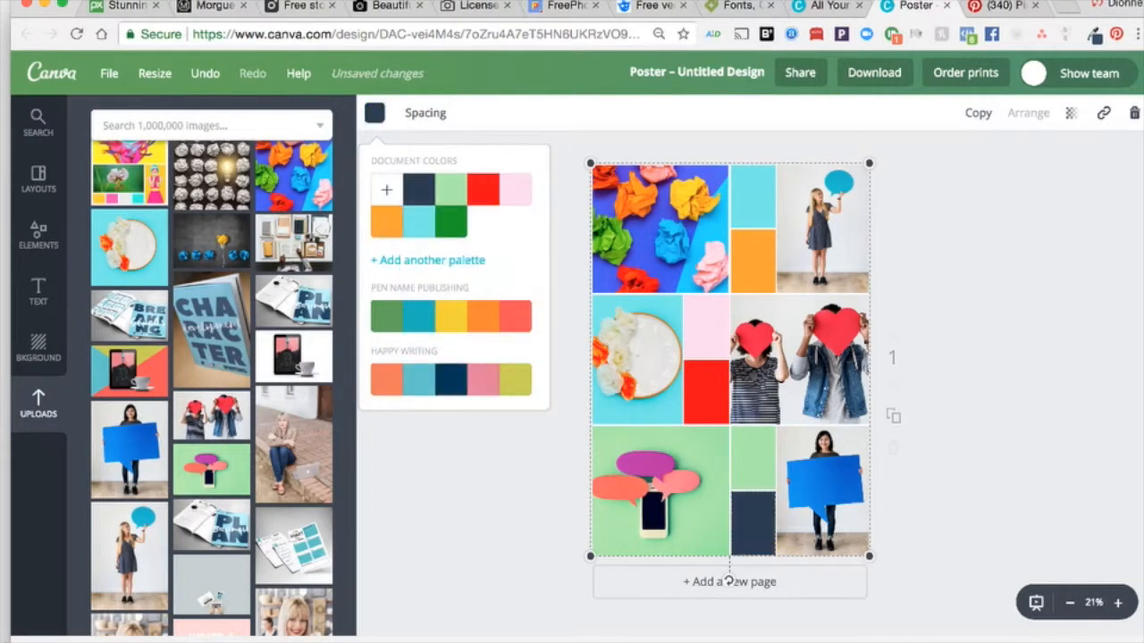
key(Escape)
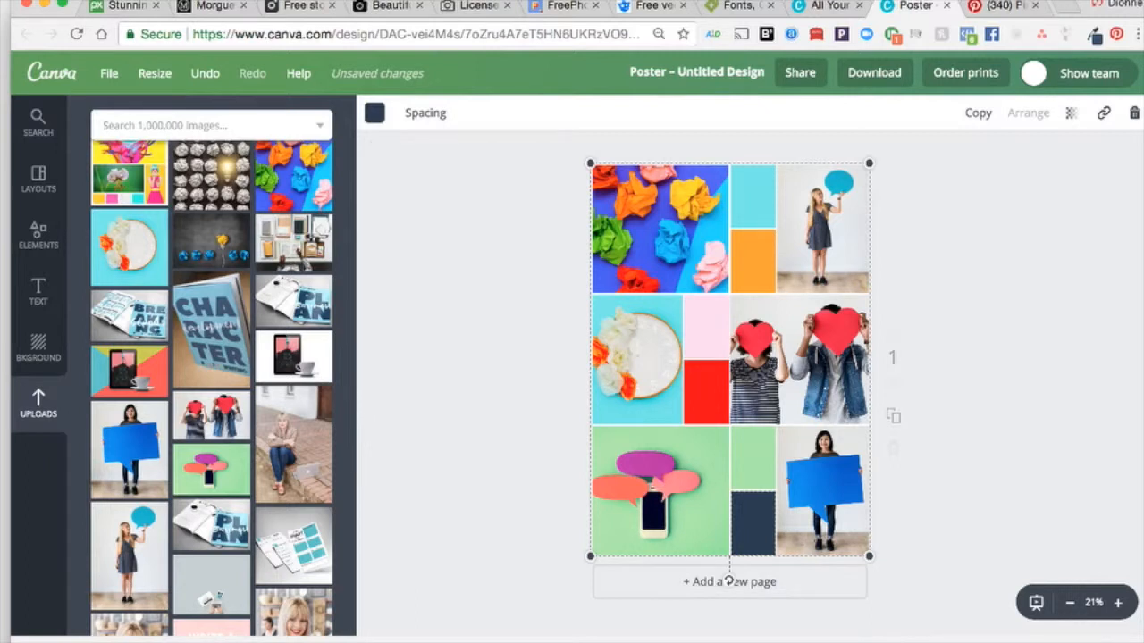